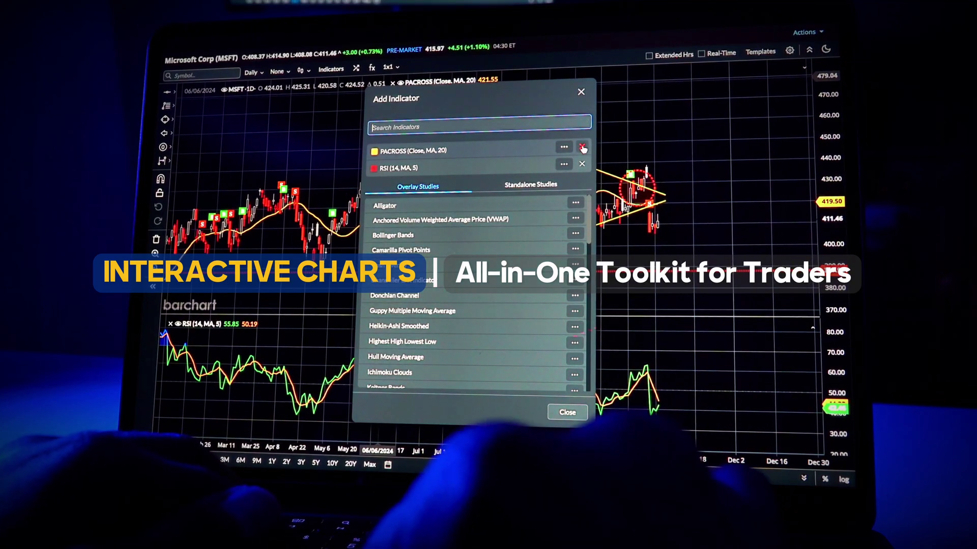
# Step: Remove the PACROSS indicator from the chart
pyautogui.click(582, 147)
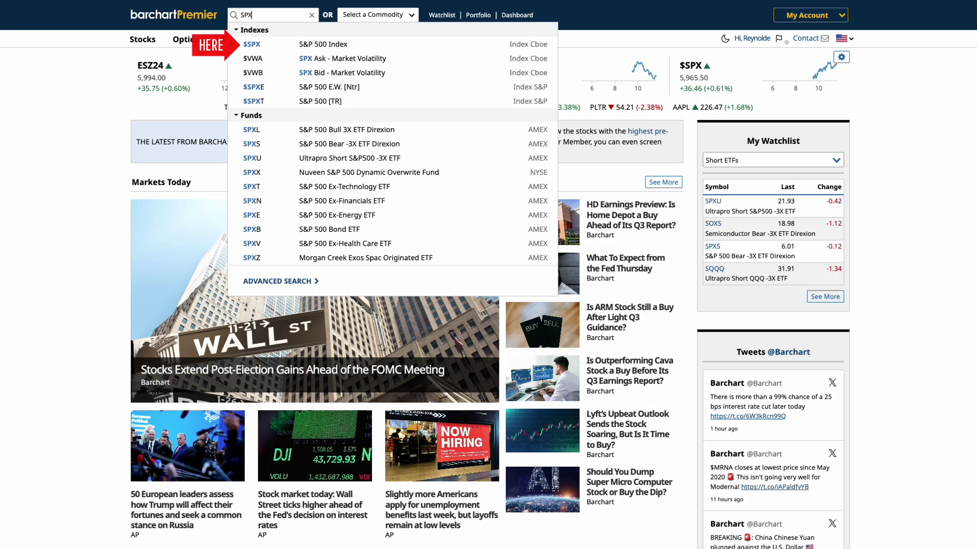
# Step: Open the S&P 500 Index ($SPX) quote page, then its Interactive Chart
pyautogui.click(276, 47)
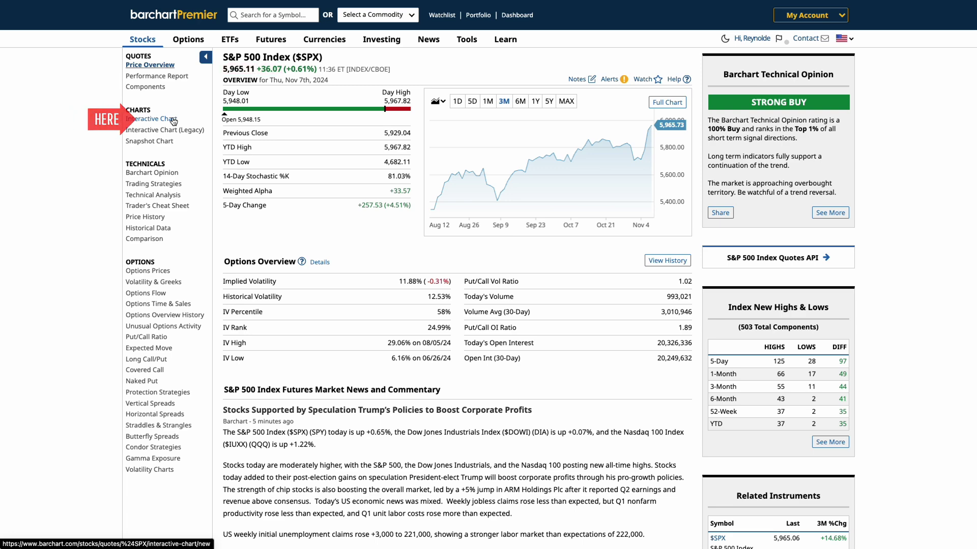
pyautogui.click(174, 120)
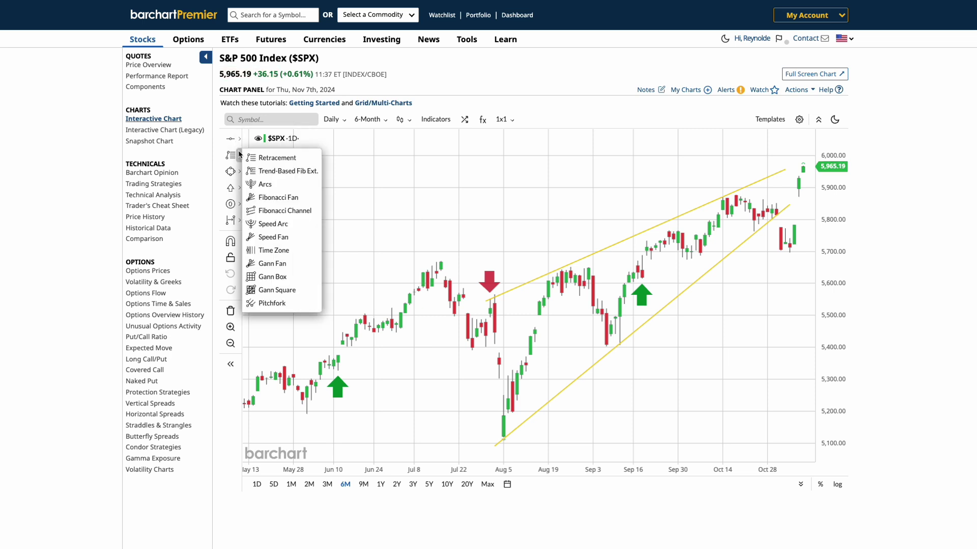
# Step: Add a Relative Strength Index pane with default settings (14, MA, 5)
pyautogui.click(424, 120)
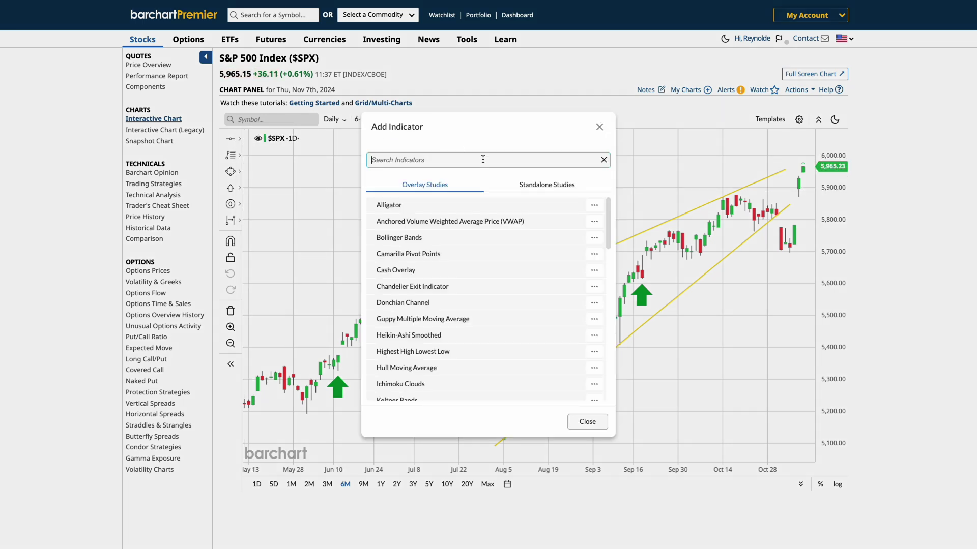
pyautogui.write('Relative')
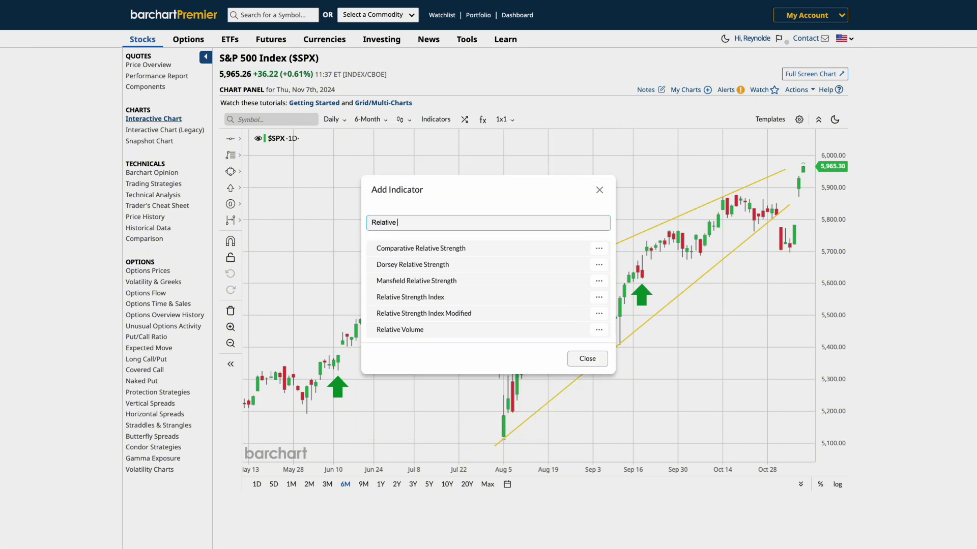
pyautogui.click(455, 299)
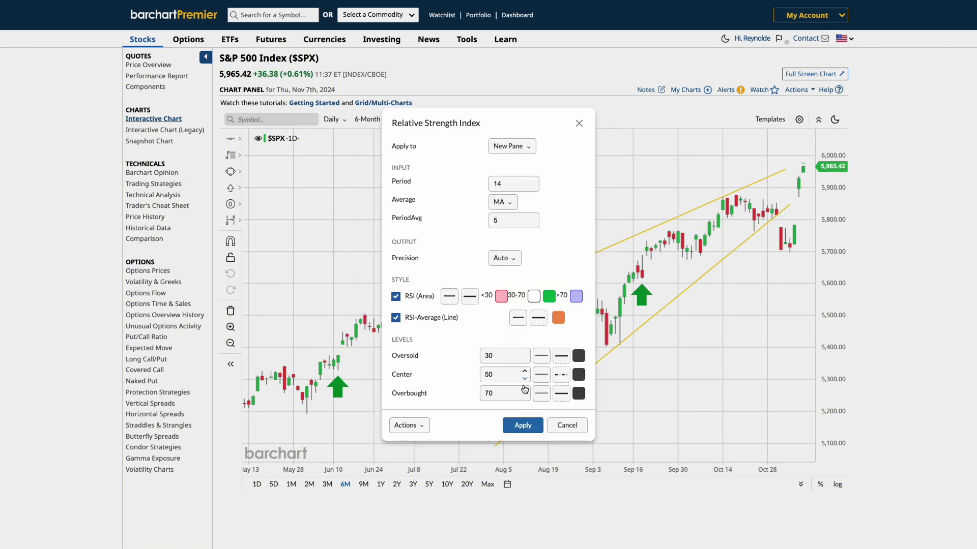
pyautogui.click(522, 425)
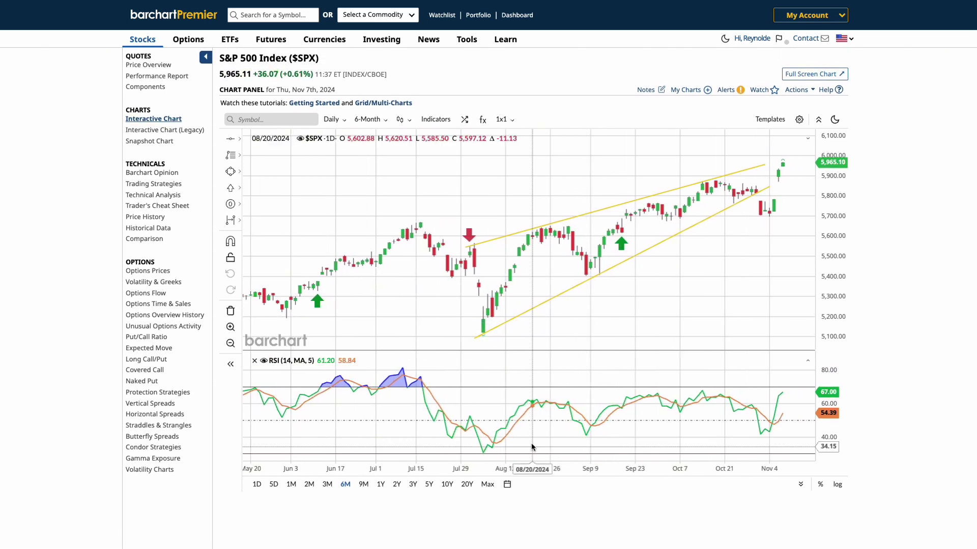
# Step: In Chart Settings, recolour the first trend line from yellow to blue and apply
pyautogui.click(799, 120)
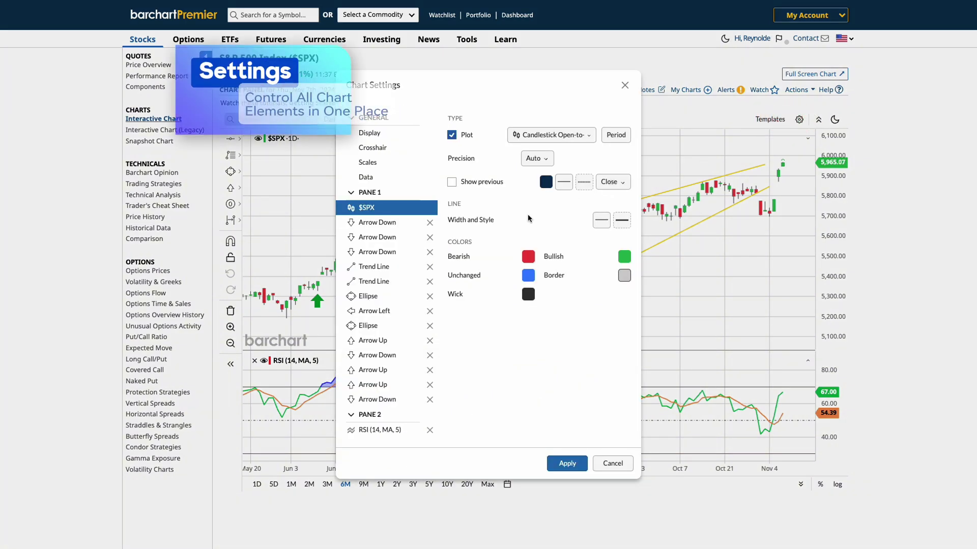
pyautogui.scroll(-1, 484, 250)
pyautogui.scroll(-2, 400, 276)
pyautogui.scroll(2, 400, 277)
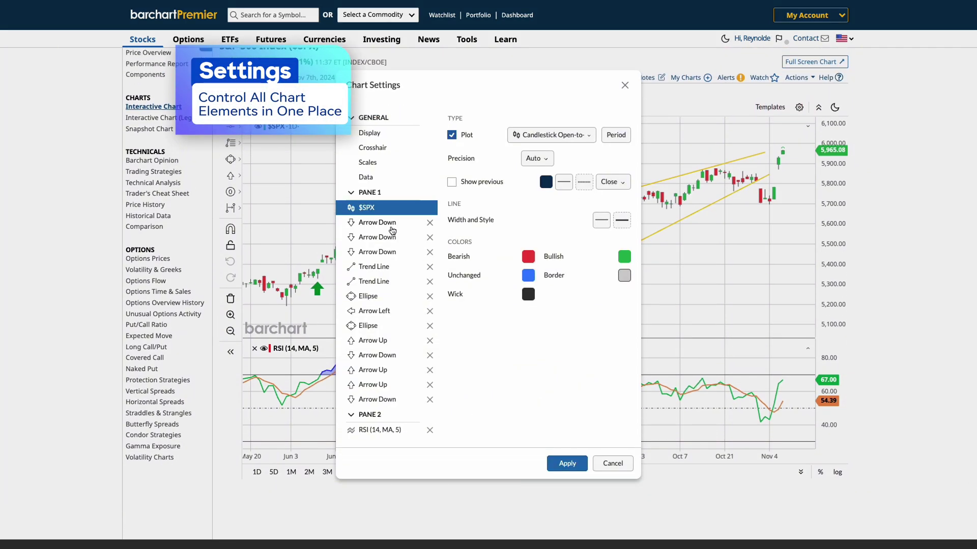
pyautogui.click(392, 228)
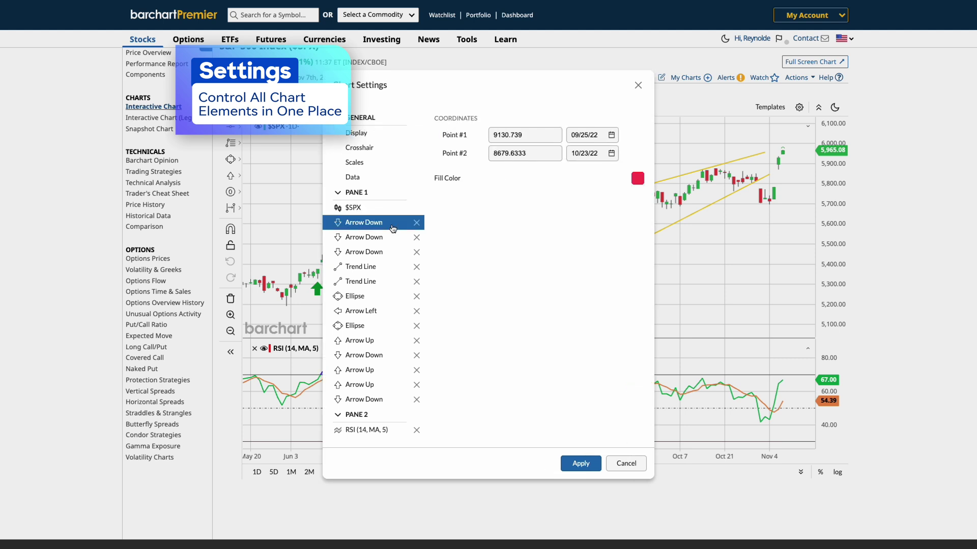
pyautogui.click(378, 255)
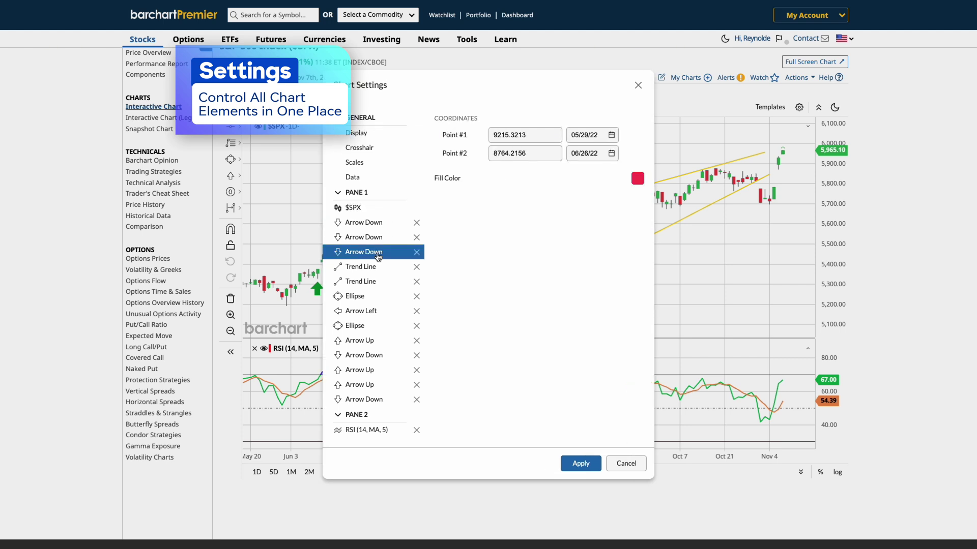
pyautogui.click(374, 265)
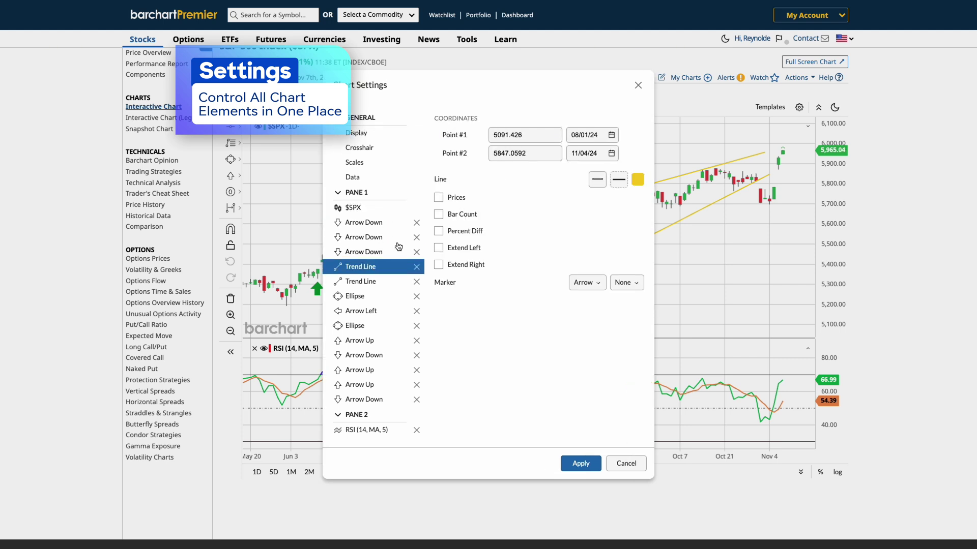
pyautogui.click(638, 182)
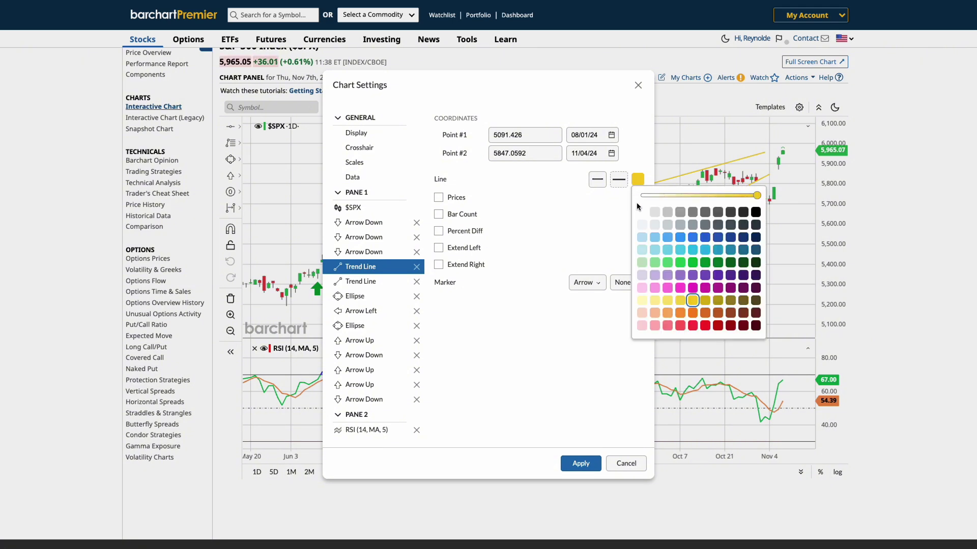
pyautogui.click(680, 238)
pyautogui.click(581, 463)
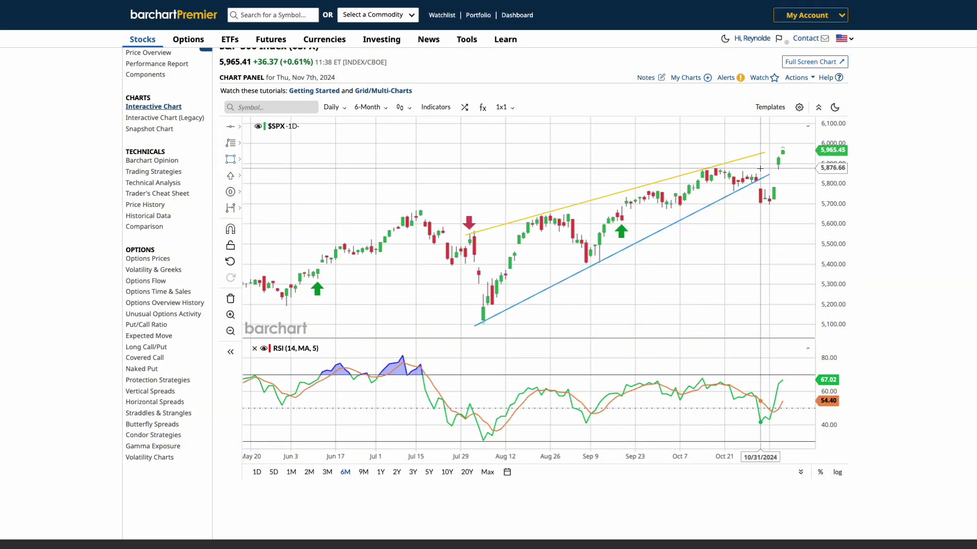
# Step: Give the green rectangle a red, dashed, thicker outline
pyautogui.click(802, 187)
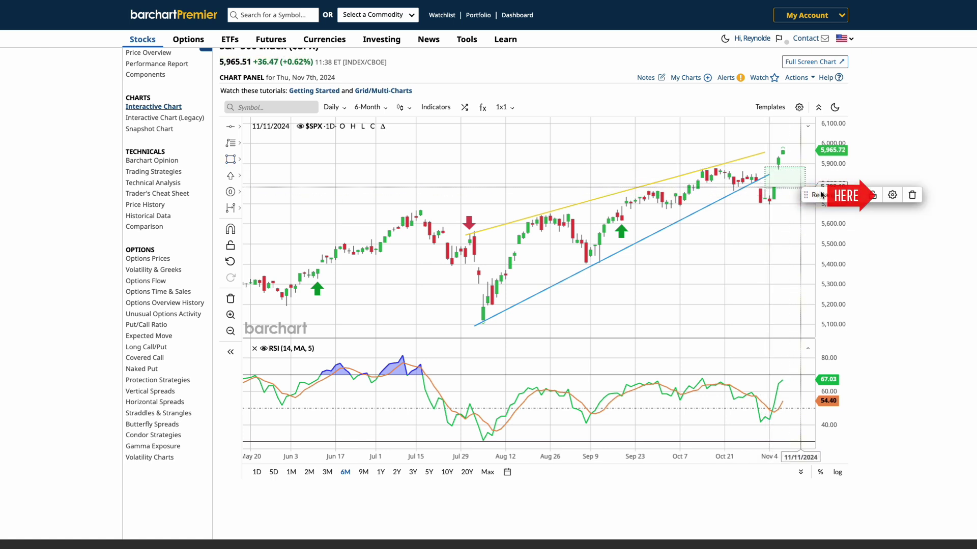
pyautogui.click(891, 197)
pyautogui.click(585, 294)
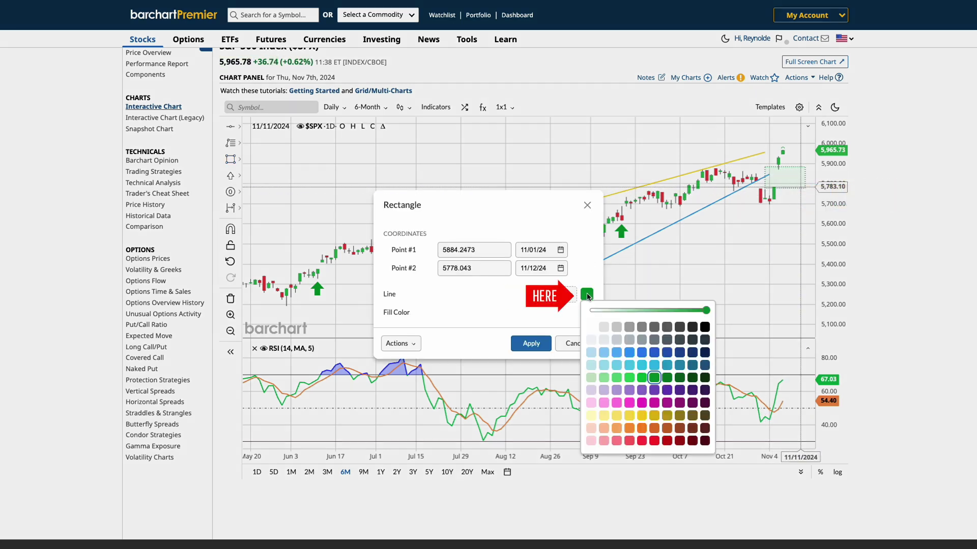
pyautogui.click(619, 375)
pyautogui.click(586, 295)
pyautogui.click(611, 440)
pyautogui.click(567, 295)
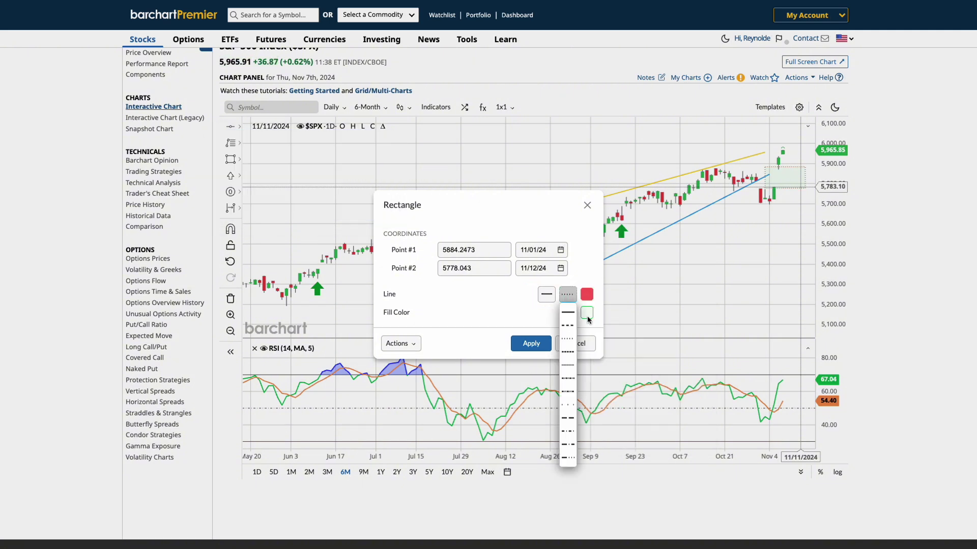
pyautogui.click(567, 413)
pyautogui.click(547, 295)
pyautogui.click(547, 352)
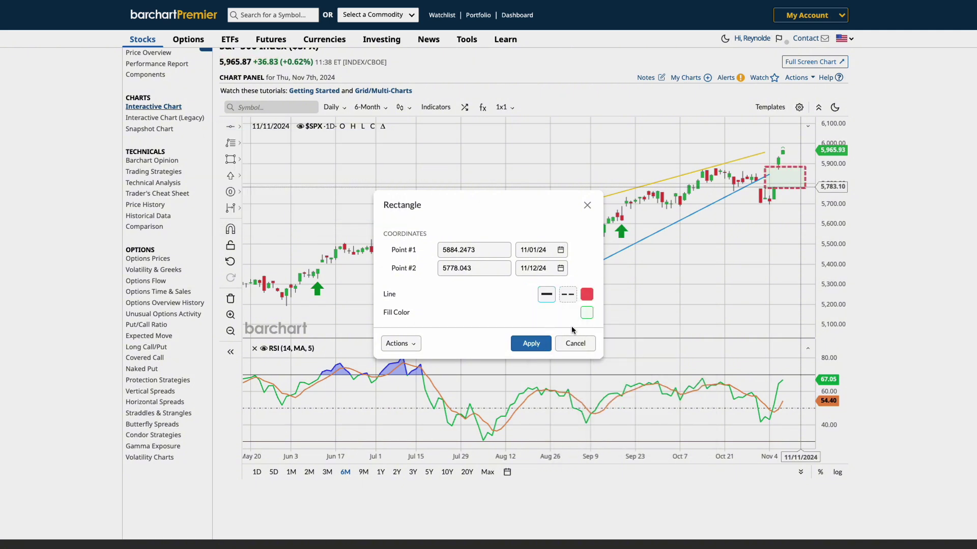
# Step: Fill the rectangle with red and apply its new style
pyautogui.click(586, 312)
pyautogui.click(628, 457)
pyautogui.click(586, 312)
pyautogui.click(662, 282)
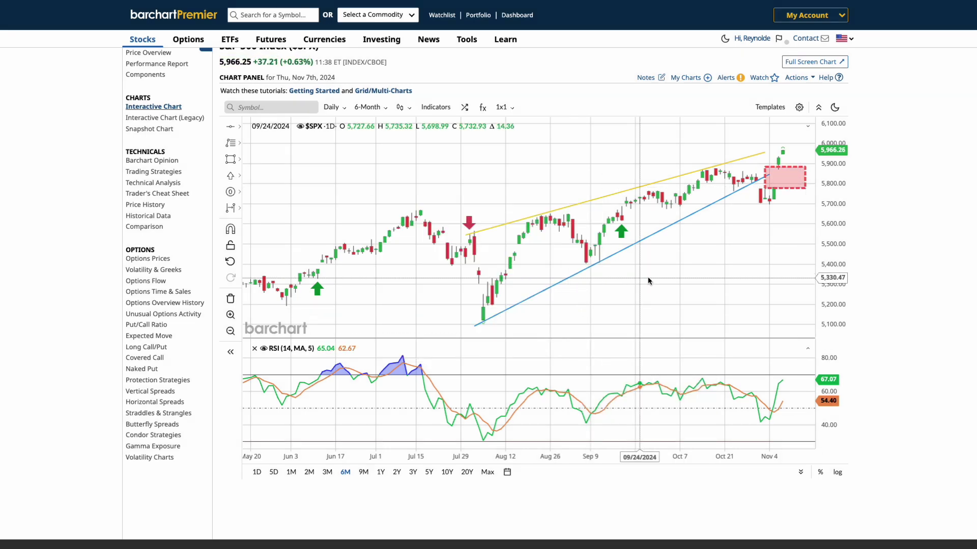
pyautogui.moveTo(662, 281); pyautogui.dragTo(628, 282)
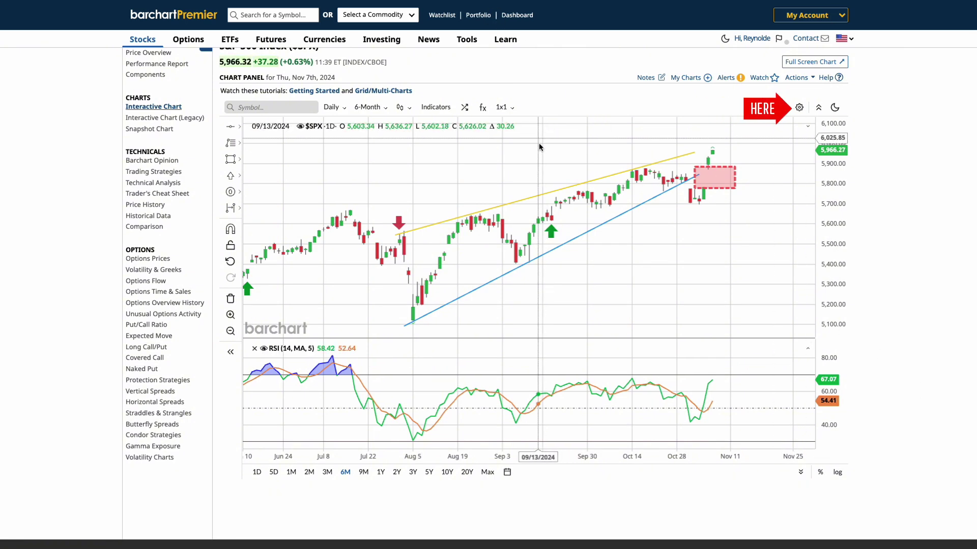
# Step: Enable Earnings events in the Chart Settings Data section and apply
pyautogui.click(800, 108)
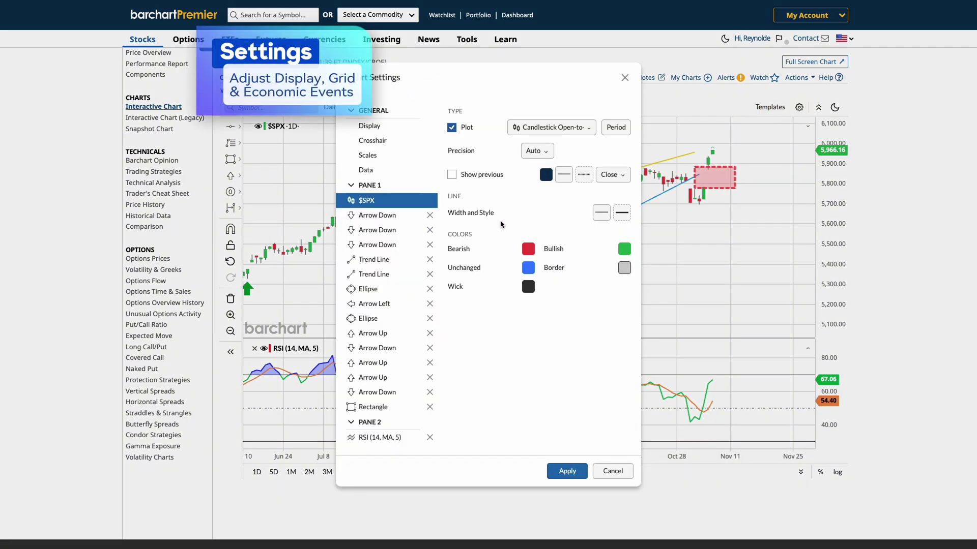
pyautogui.click(379, 156)
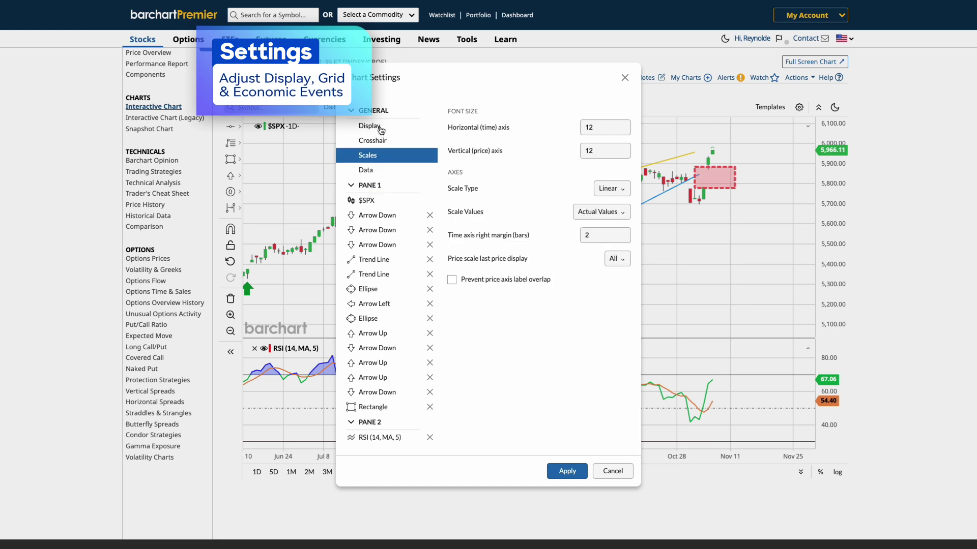
pyautogui.click(381, 130)
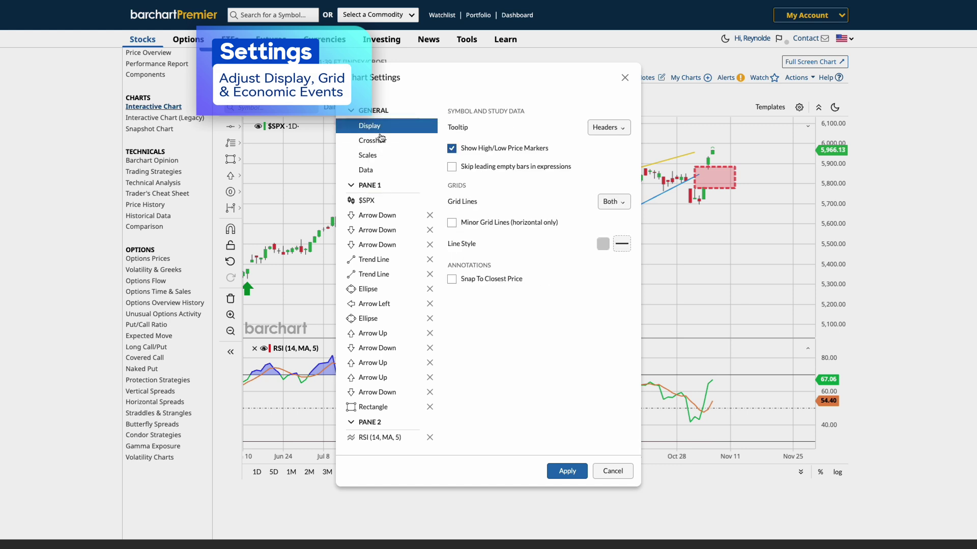
pyautogui.click(377, 170)
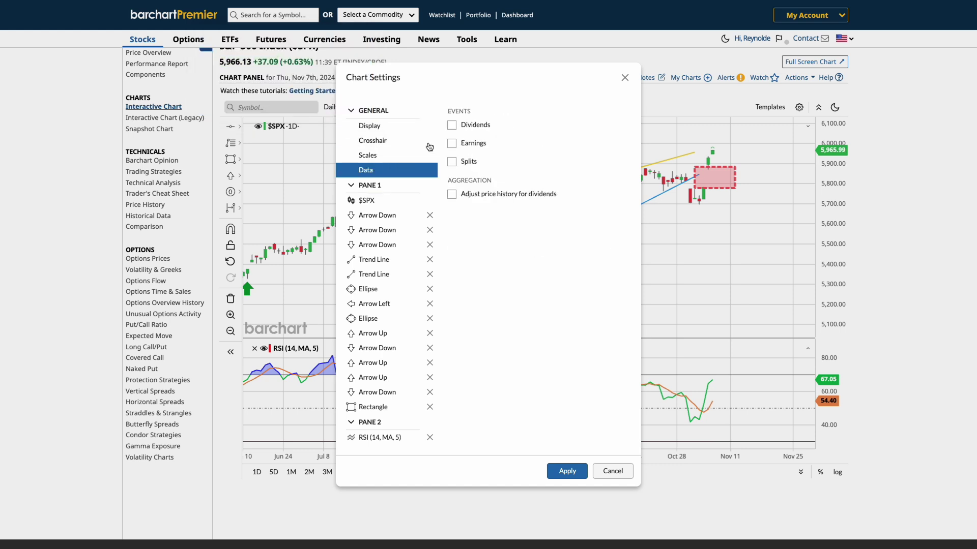
pyautogui.click(453, 144)
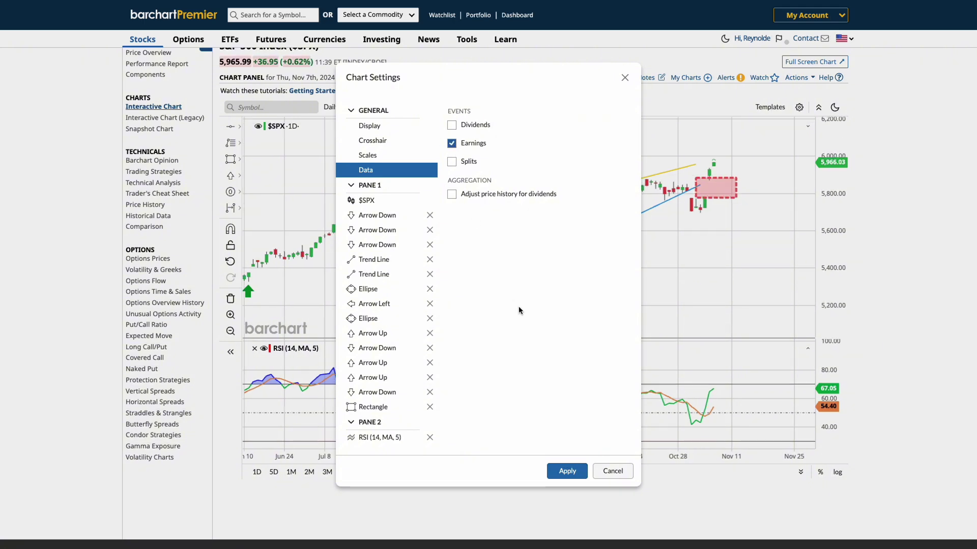
pyautogui.click(567, 472)
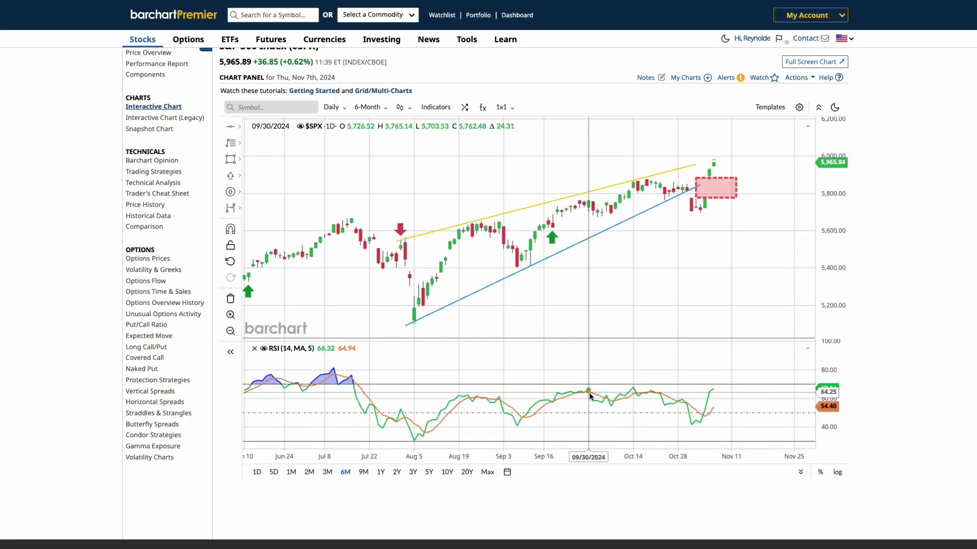
# Step: Apply the built-in MACD v. RSI template from the Barchart Templates category
pyautogui.rightClick(463, 199)
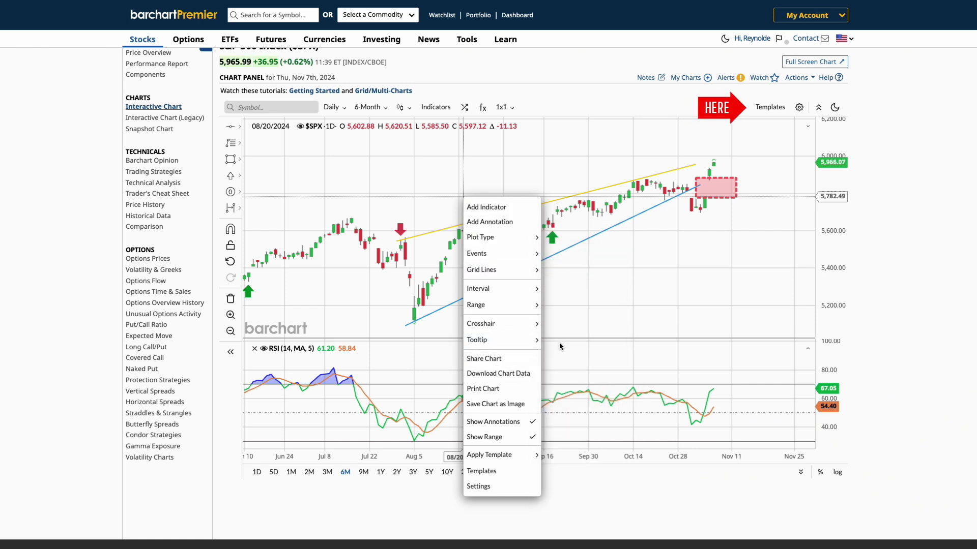
pyautogui.click(608, 294)
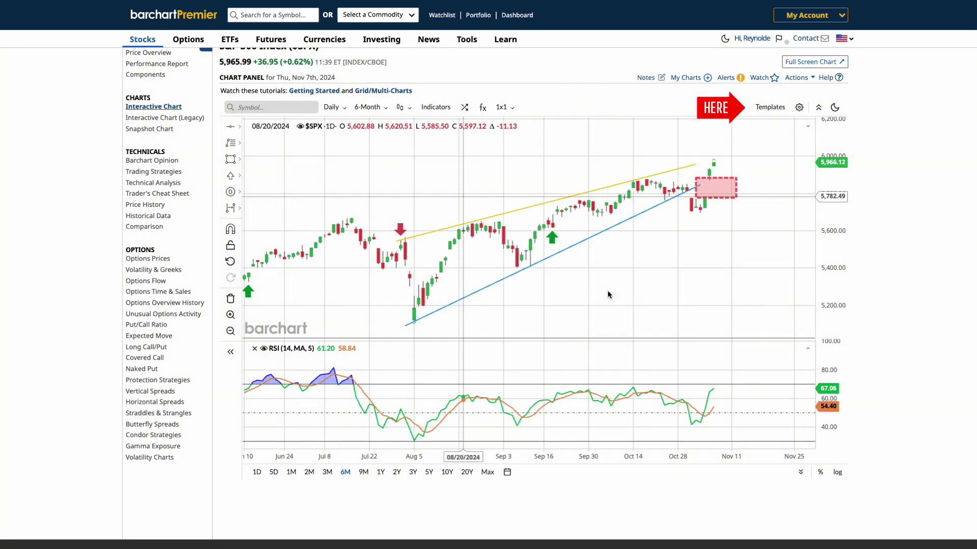
pyautogui.click(770, 108)
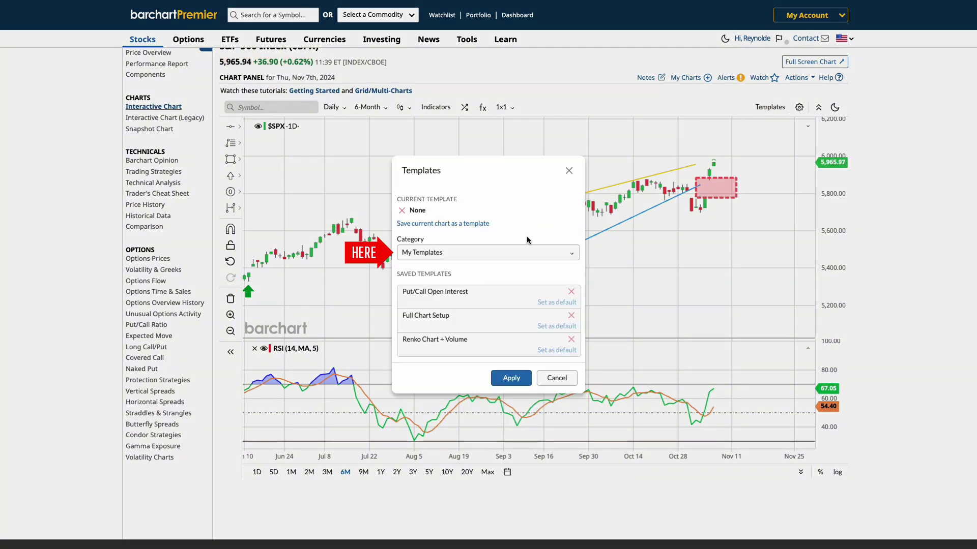
pyautogui.click(500, 253)
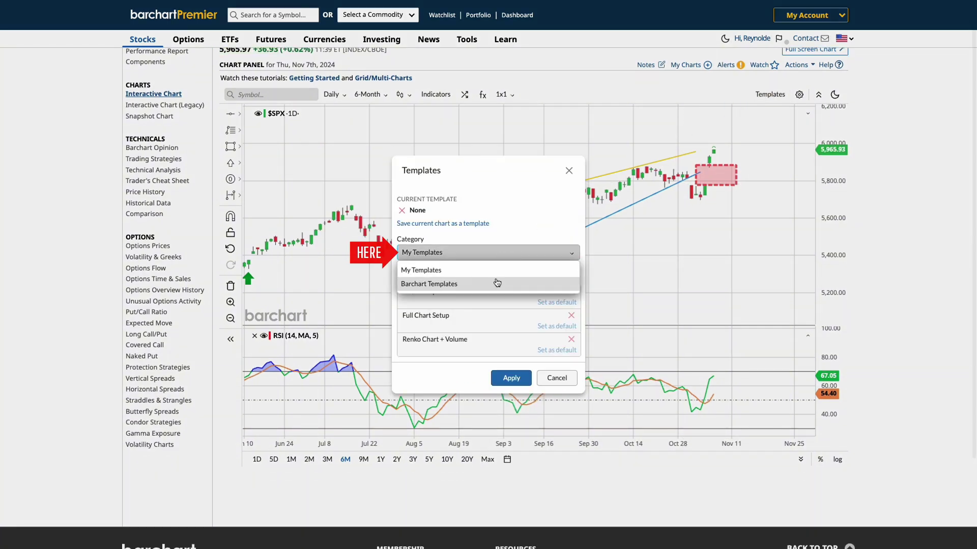
pyautogui.click(495, 283)
pyautogui.scroll(-1, 493, 286)
pyautogui.scroll(-1, 492, 290)
pyautogui.scroll(-1, 491, 296)
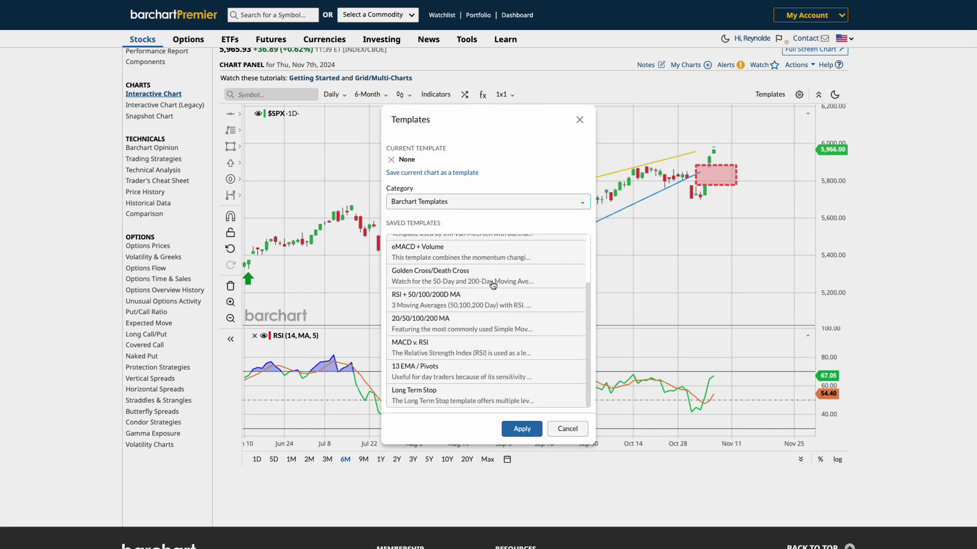
pyautogui.click(483, 348)
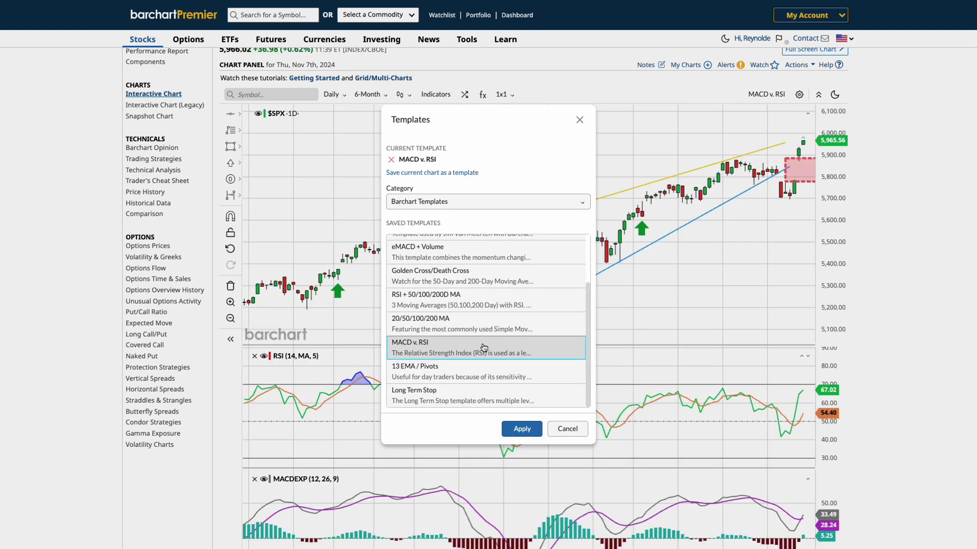
pyautogui.click(522, 429)
pyautogui.scroll(1, 643, 313)
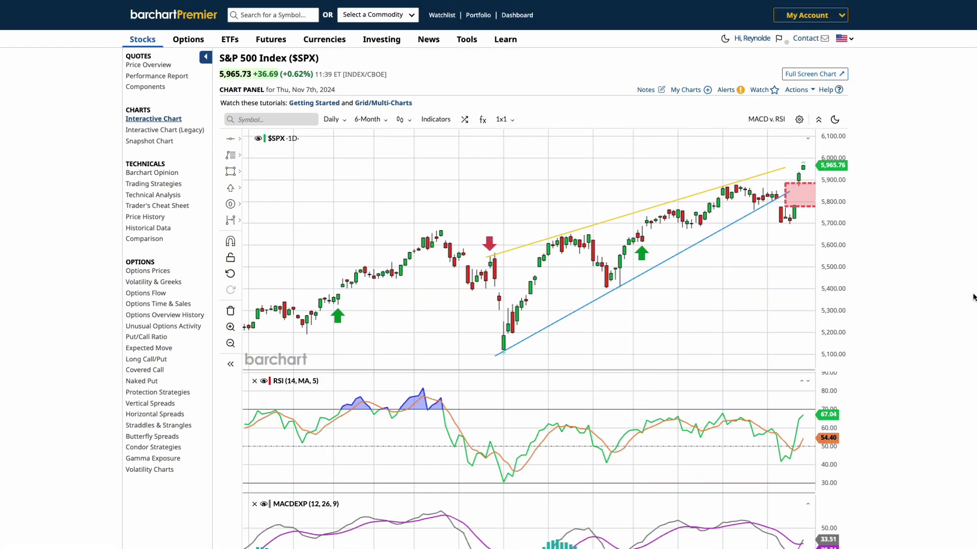
pyautogui.click(288, 383)
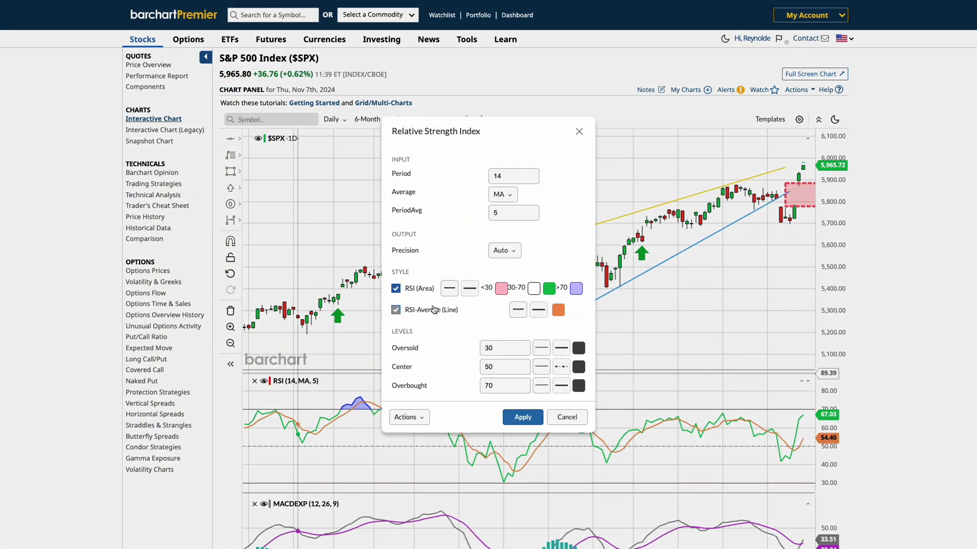
pyautogui.click(523, 415)
pyautogui.scroll(-1, 878, 262)
pyautogui.scroll(1, 886, 264)
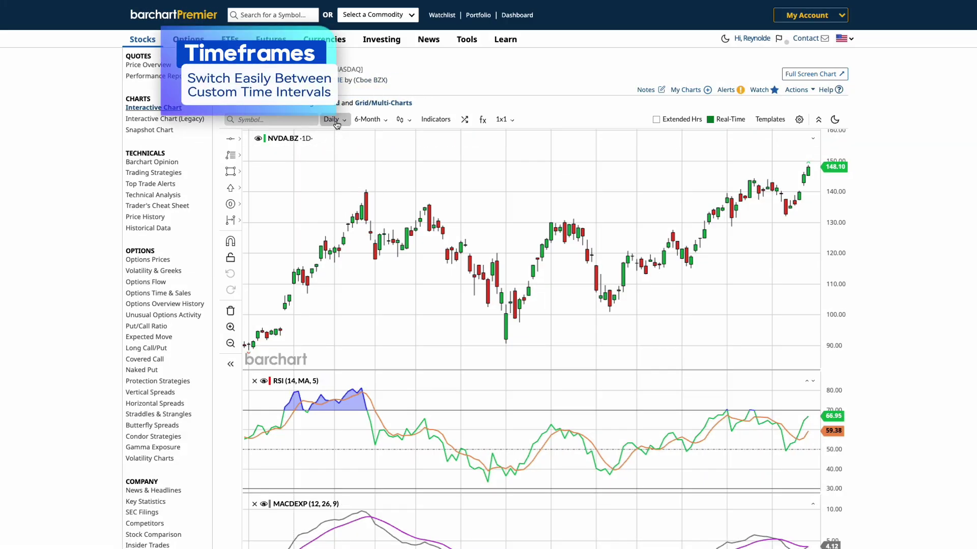
# Step: Browse the NVDA chart's time-interval and bar-type lists without changing them
pyautogui.click(335, 122)
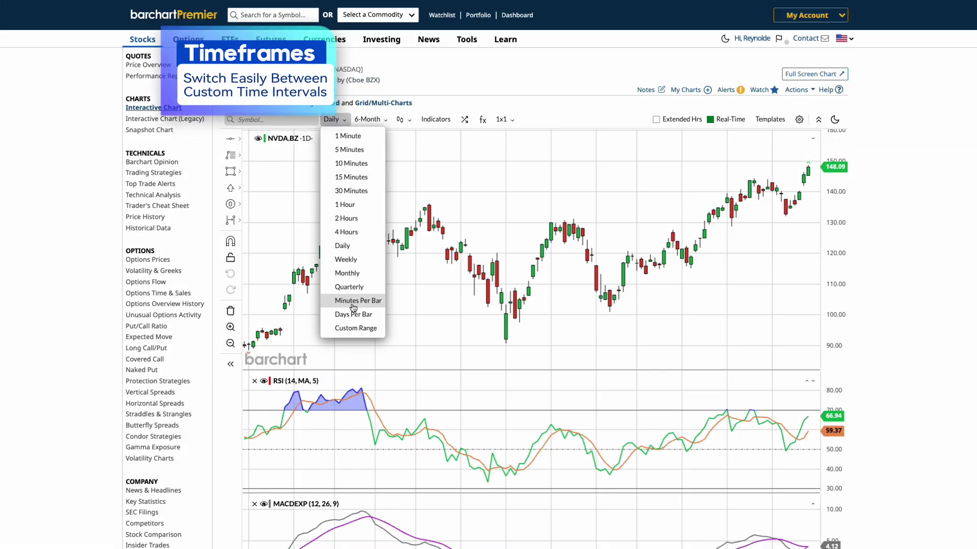
pyautogui.click(401, 119)
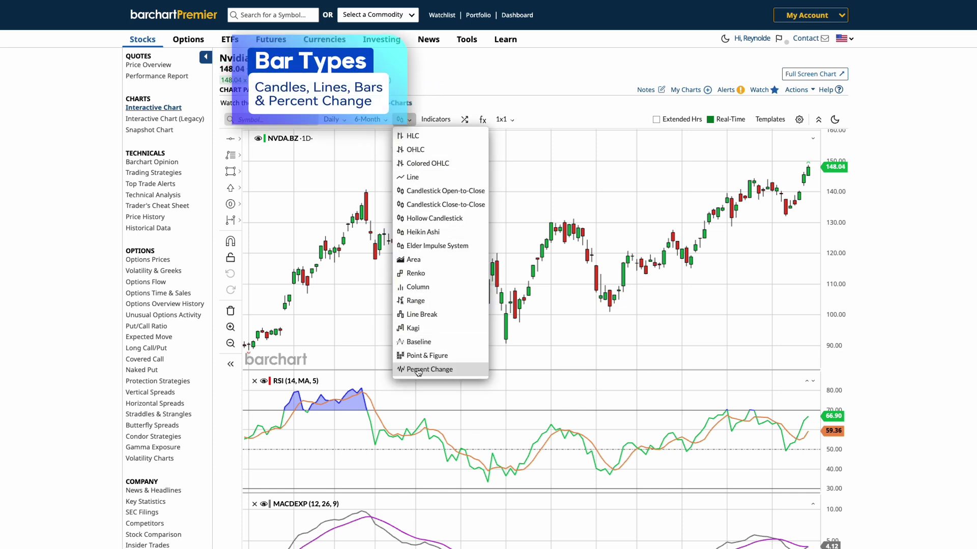
pyautogui.click(331, 122)
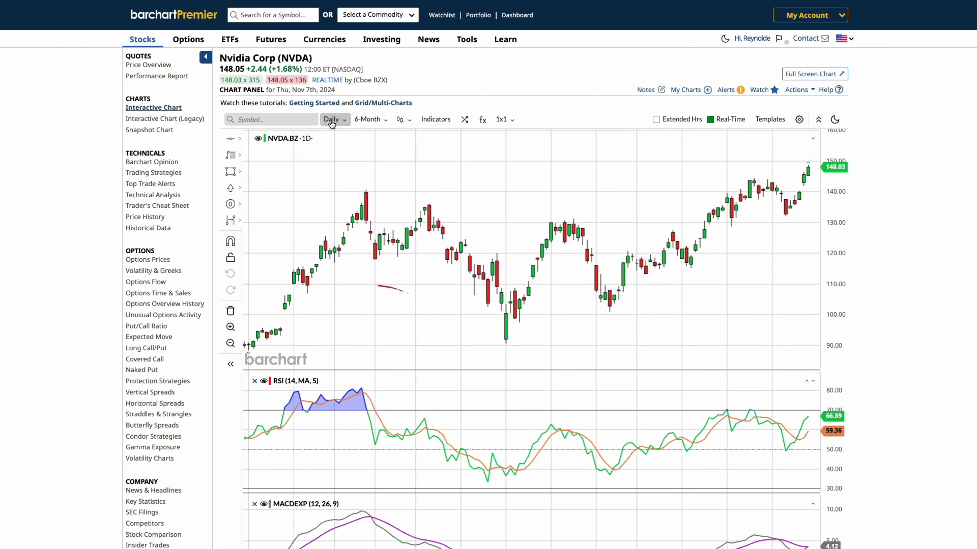
# Step: Switch the NVDA chart to a custom 3 days per bar
pyautogui.click(331, 120)
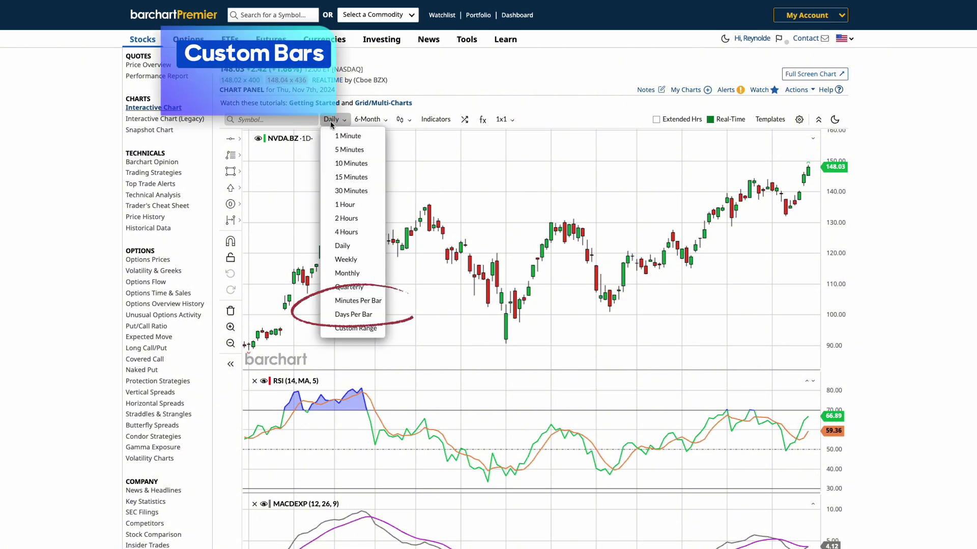
pyautogui.click(344, 316)
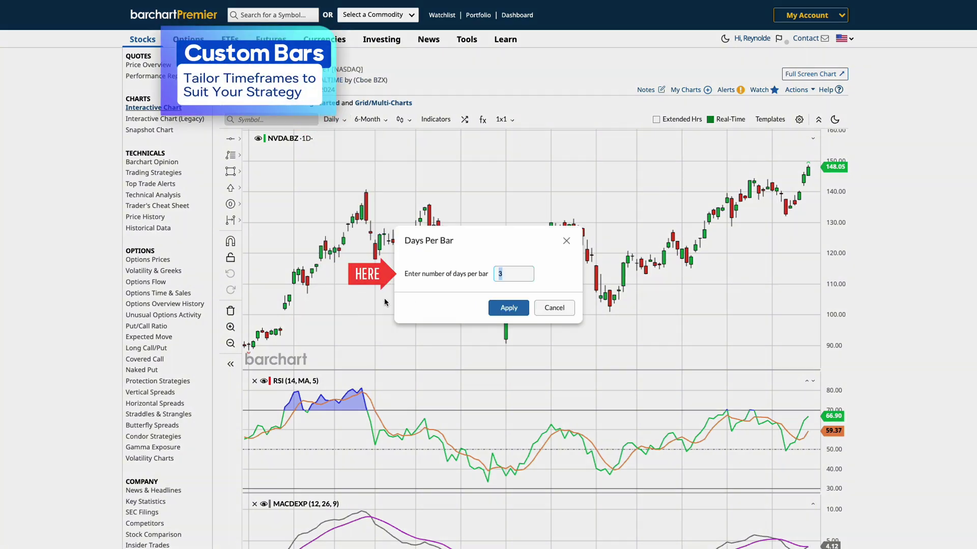
pyautogui.click(502, 308)
pyautogui.scroll(-2, 501, 309)
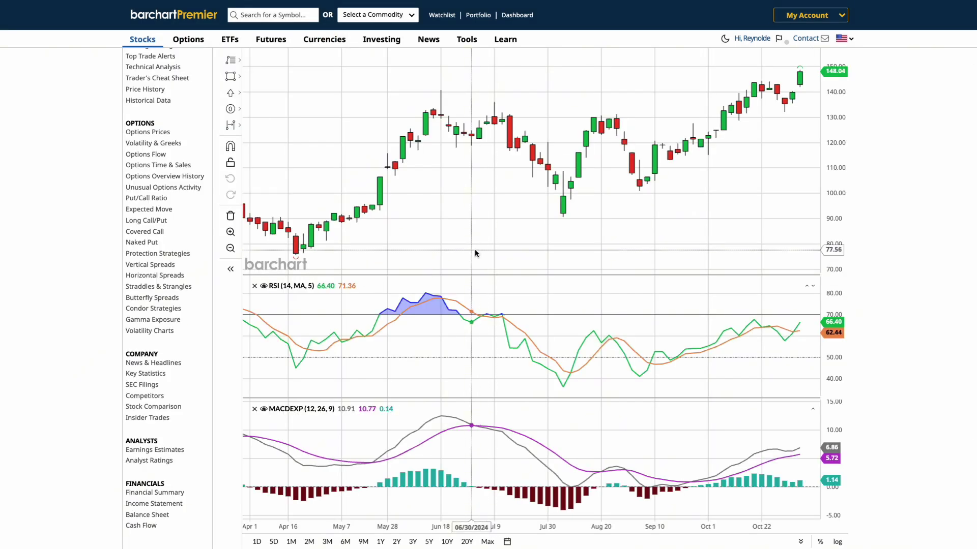
pyautogui.scroll(2, 474, 252)
# Step: Remove the RSI and MACD indicator panes
pyautogui.click(255, 332)
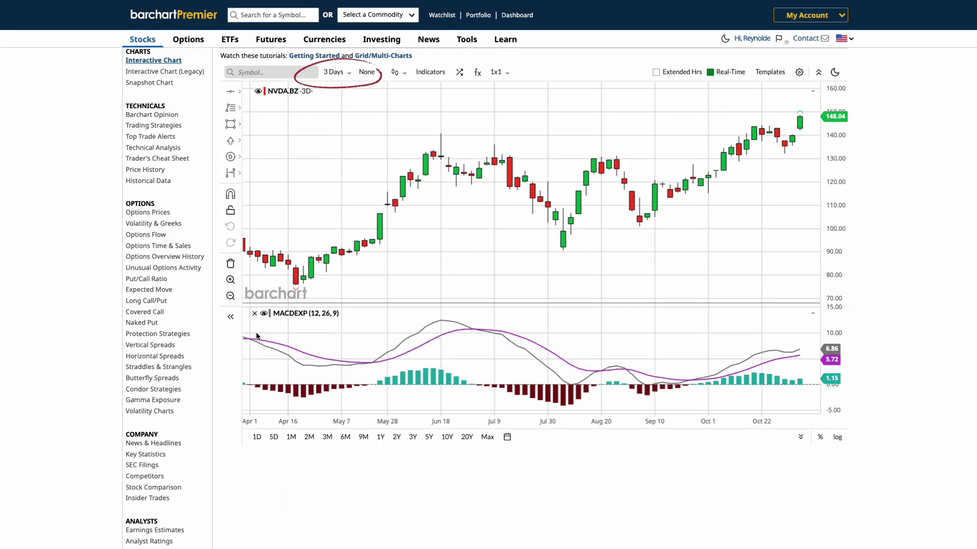
pyautogui.click(255, 314)
pyautogui.scroll(1, 344, 308)
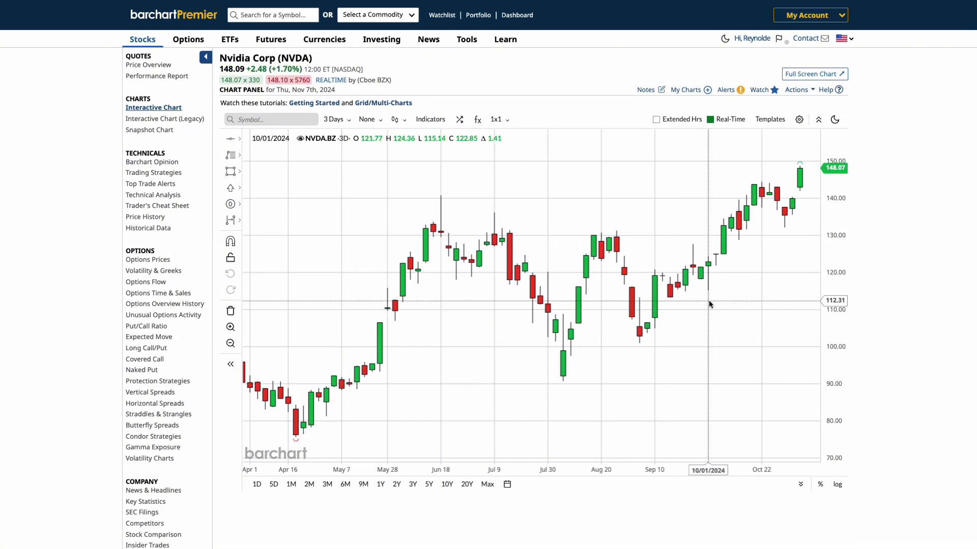
pyautogui.moveTo(738, 294); pyautogui.dragTo(730, 296)
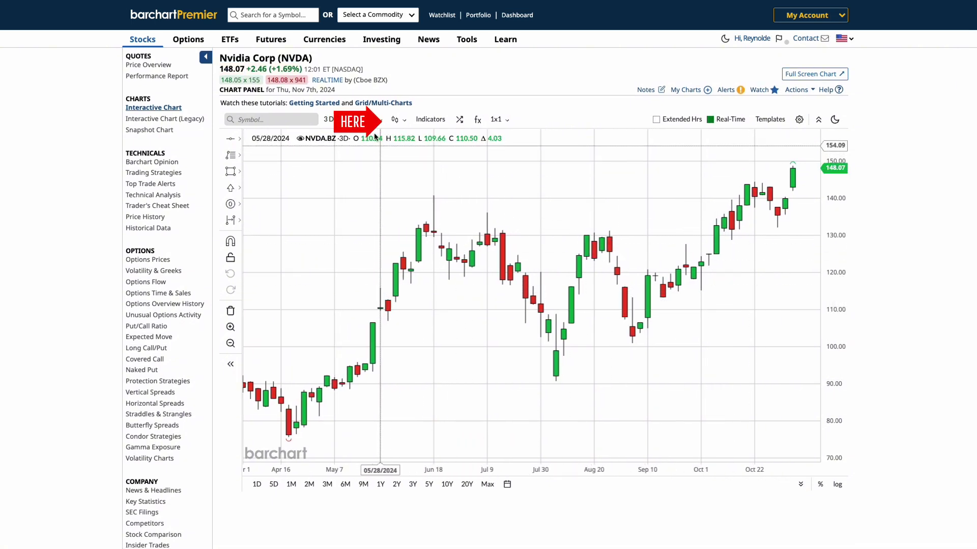
# Step: Switch to Percent Change bars and place green arrows under the deepest lows, starting near Aug 27
pyautogui.click(397, 122)
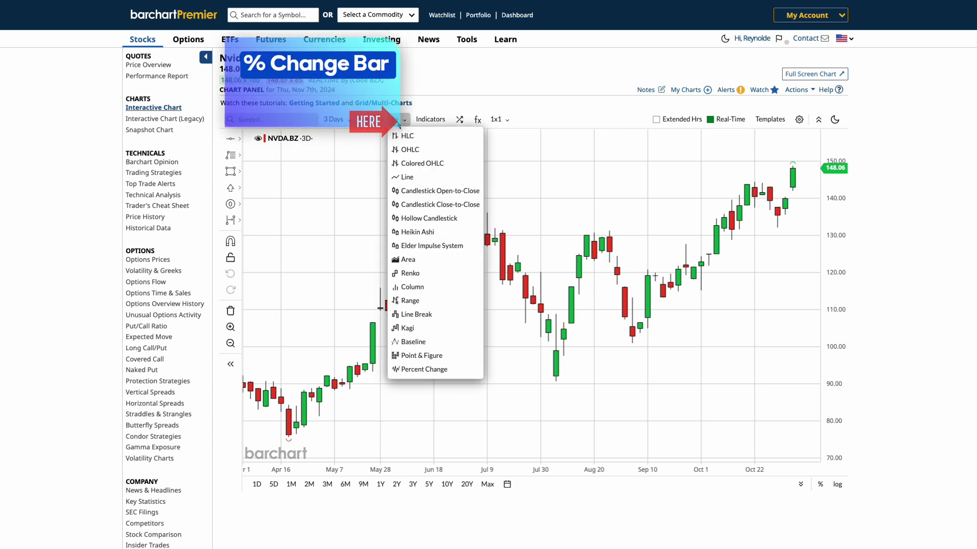
pyautogui.click(427, 370)
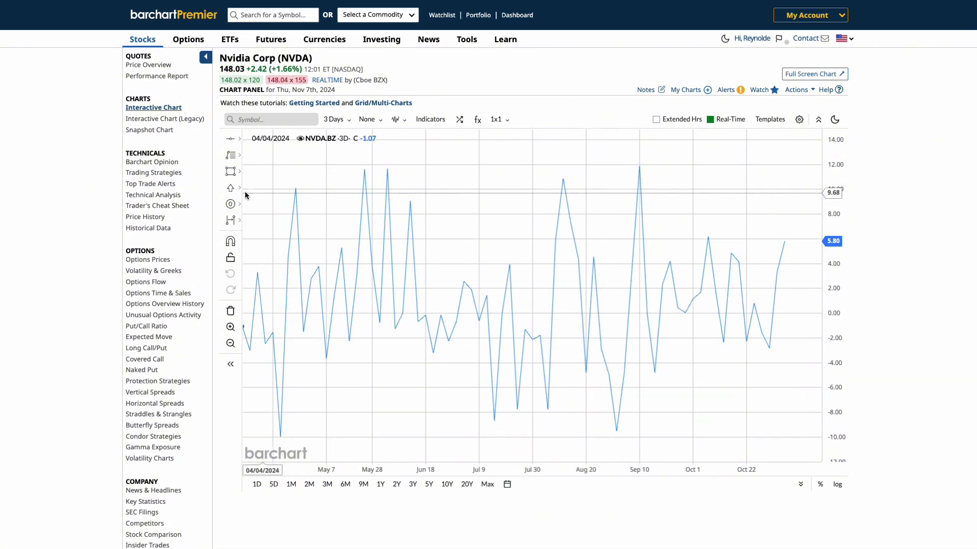
pyautogui.click(615, 440)
pyautogui.moveTo(296, 383); pyautogui.dragTo(338, 381)
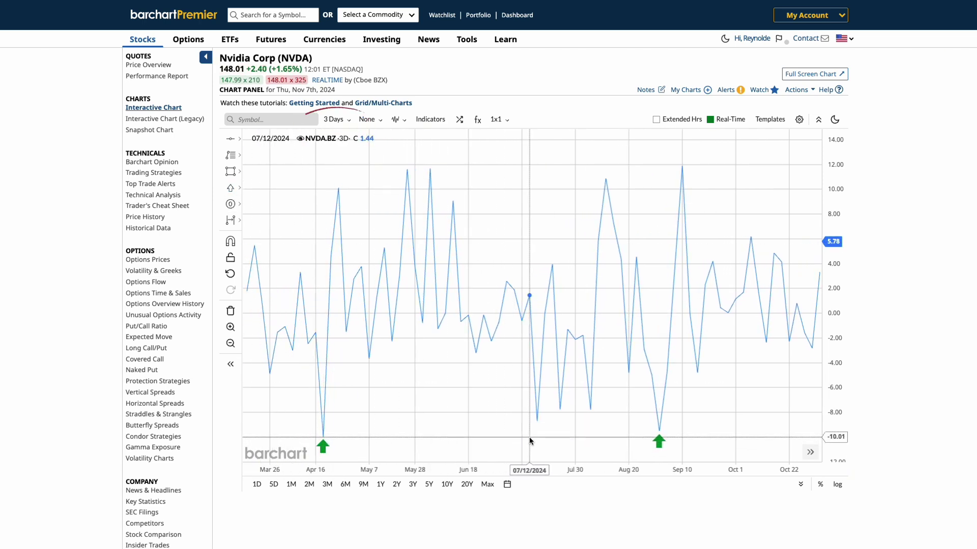
pyautogui.click(231, 188)
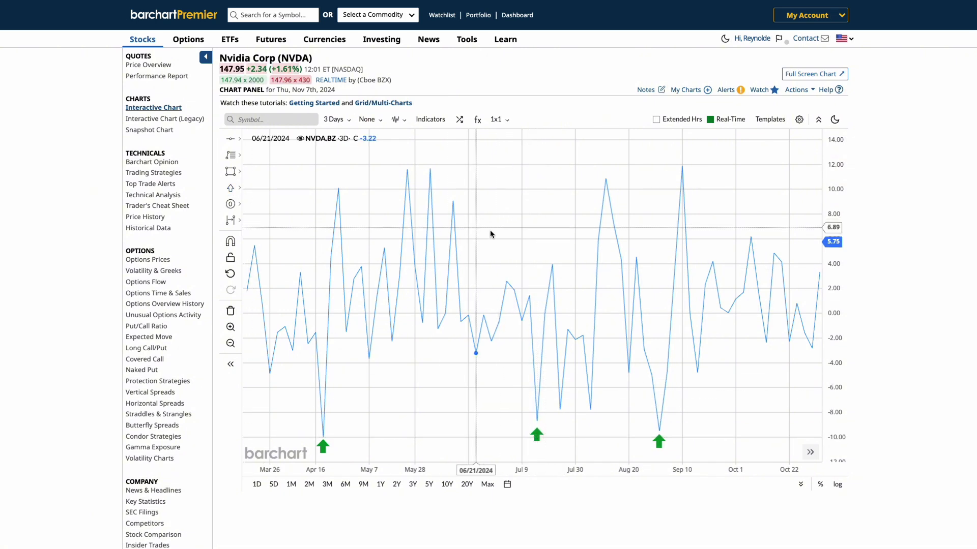
pyautogui.moveTo(500, 234); pyautogui.dragTo(466, 234)
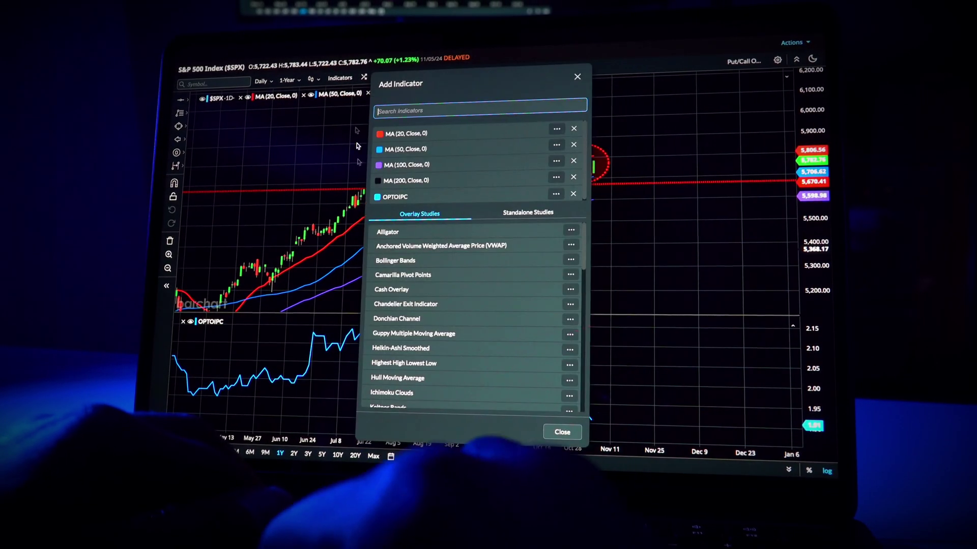
pyautogui.write('ttm s')
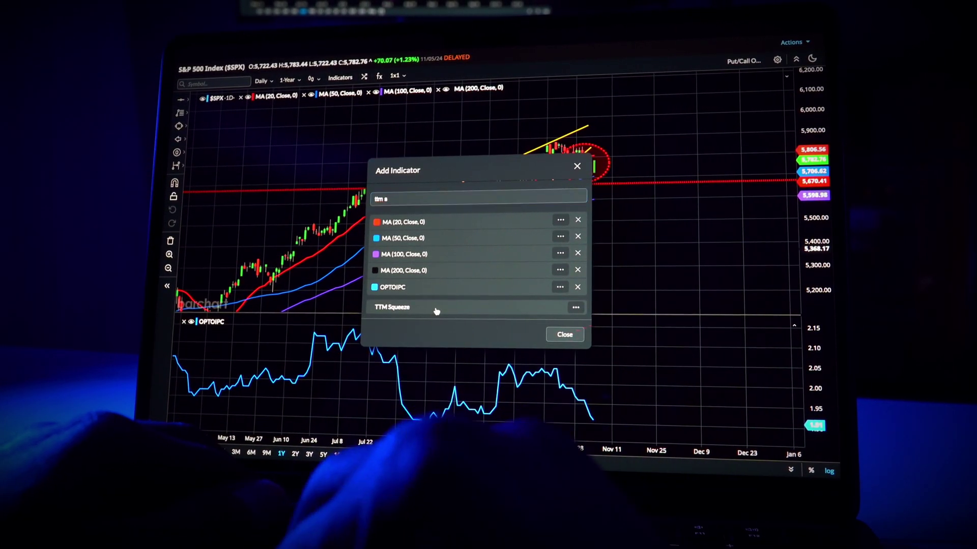
# Step: Add the TTM Squeeze indicator to the S&P 500 chart in its own pane
pyautogui.click(436, 309)
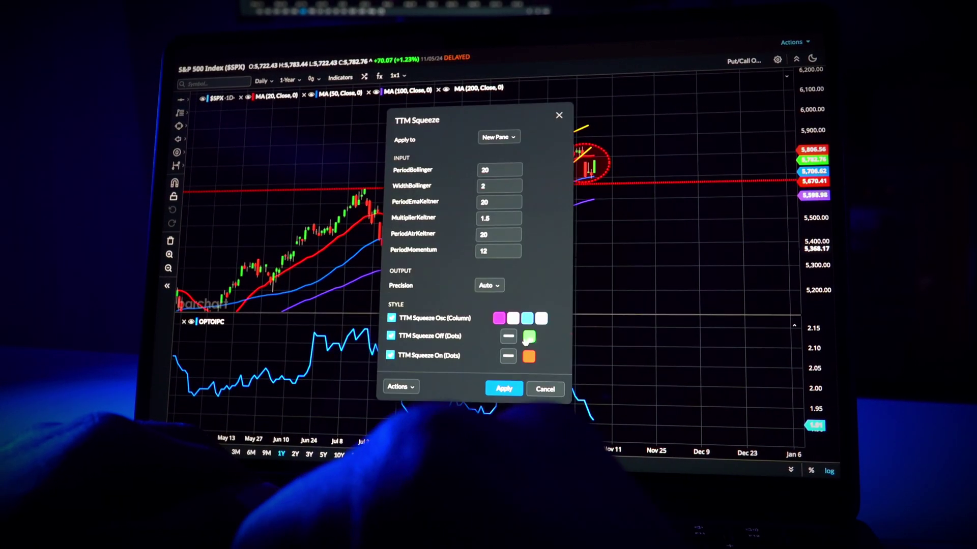
pyautogui.click(504, 388)
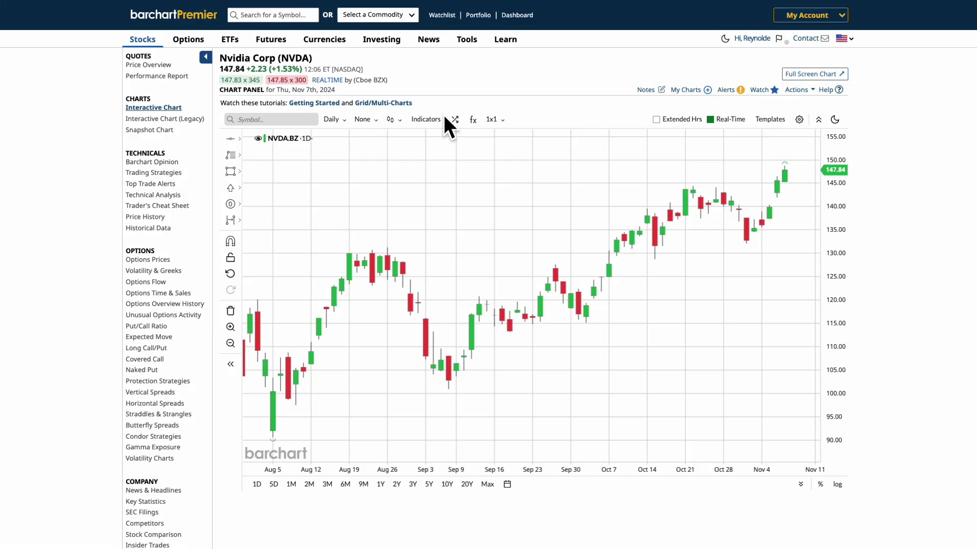
pyautogui.click(807, 77)
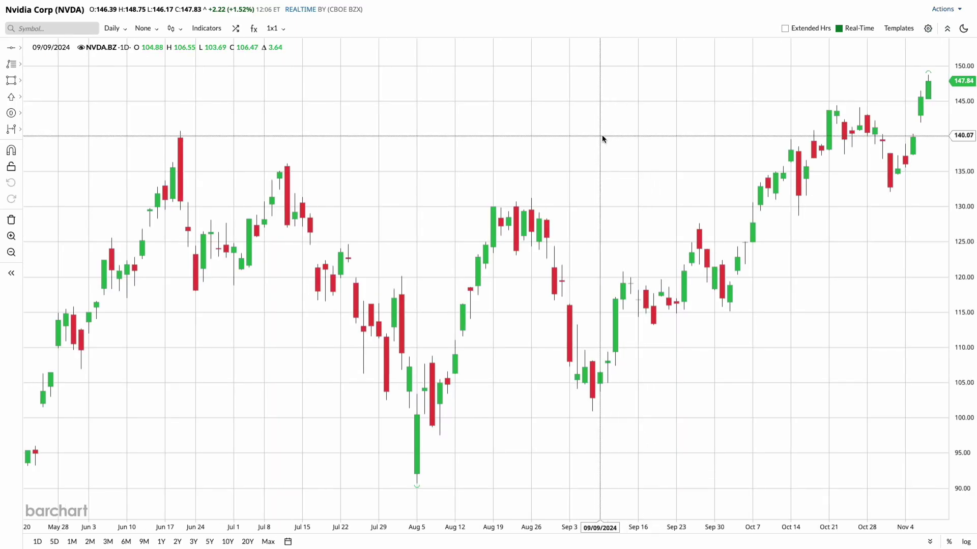
pyautogui.click(962, 29)
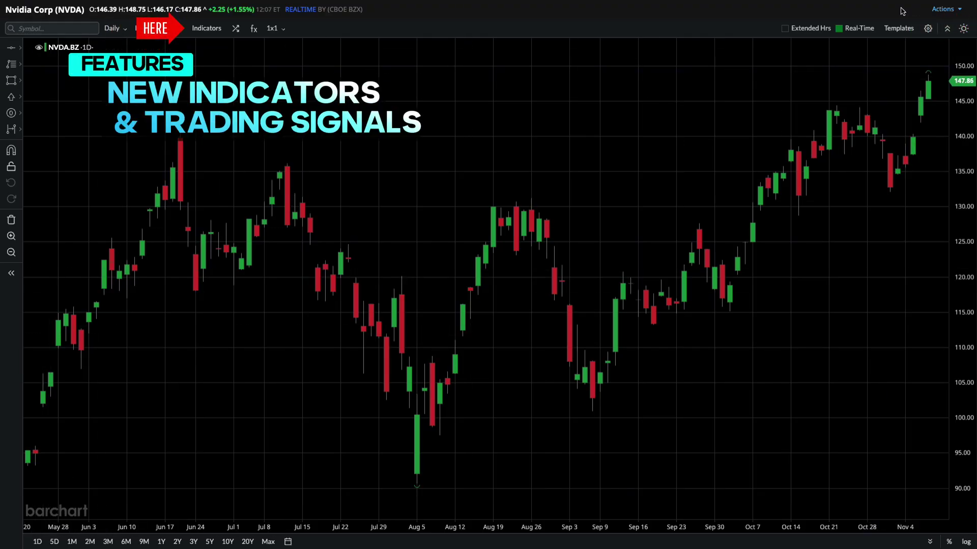
# Step: Browse the Overlay and Standalone Studies indicator lists, then search for 'crossover'
pyautogui.moveTo(845, 87); pyautogui.dragTo(869, 87)
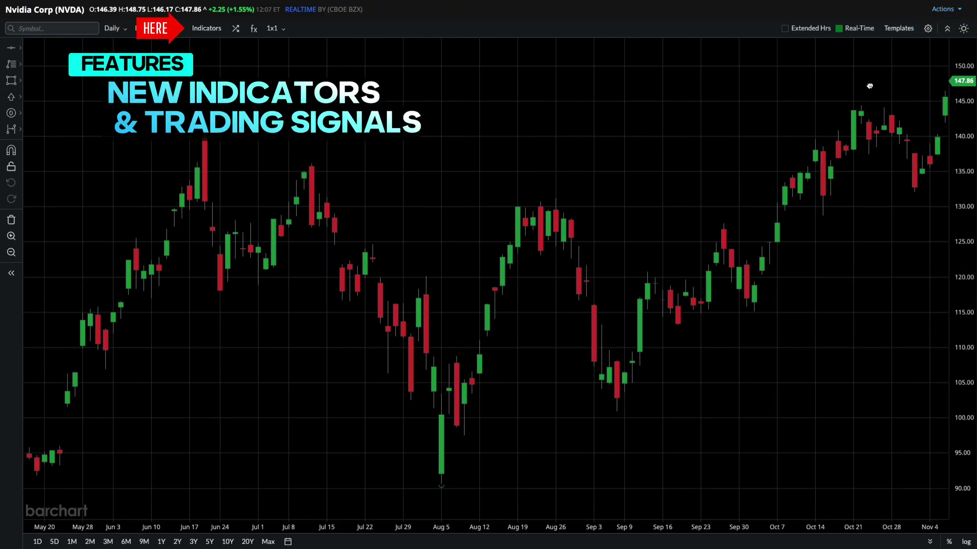
pyautogui.click(205, 29)
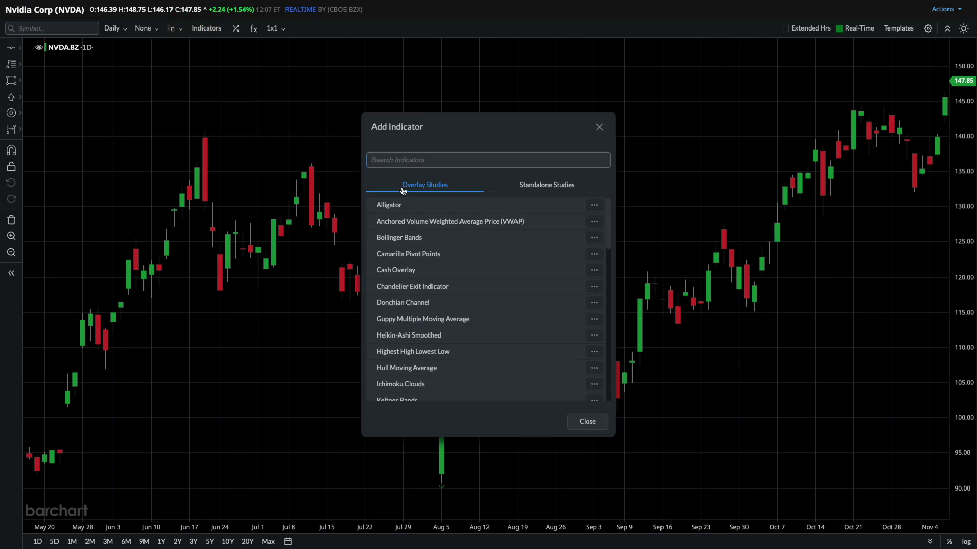
pyautogui.scroll(-2, 515, 253)
pyautogui.scroll(-2, 519, 244)
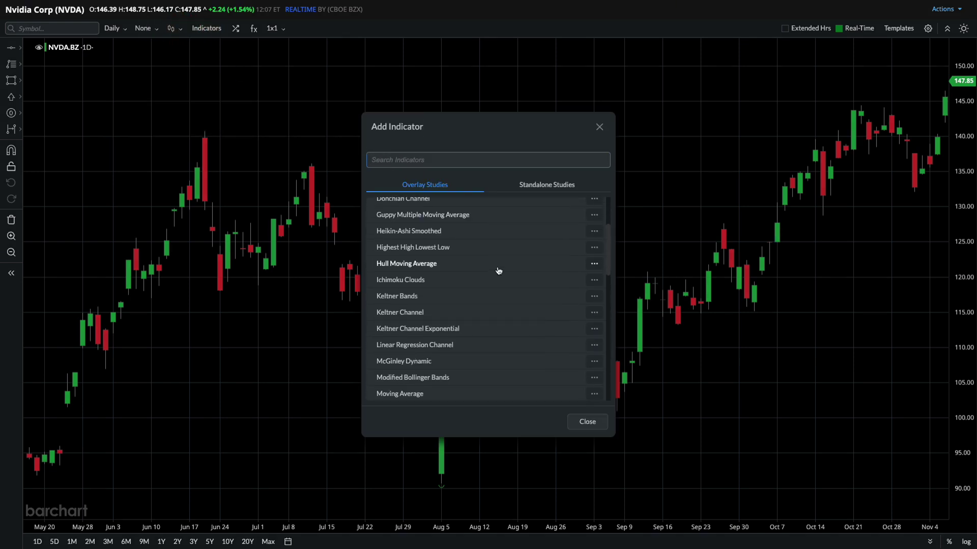
pyautogui.click(525, 190)
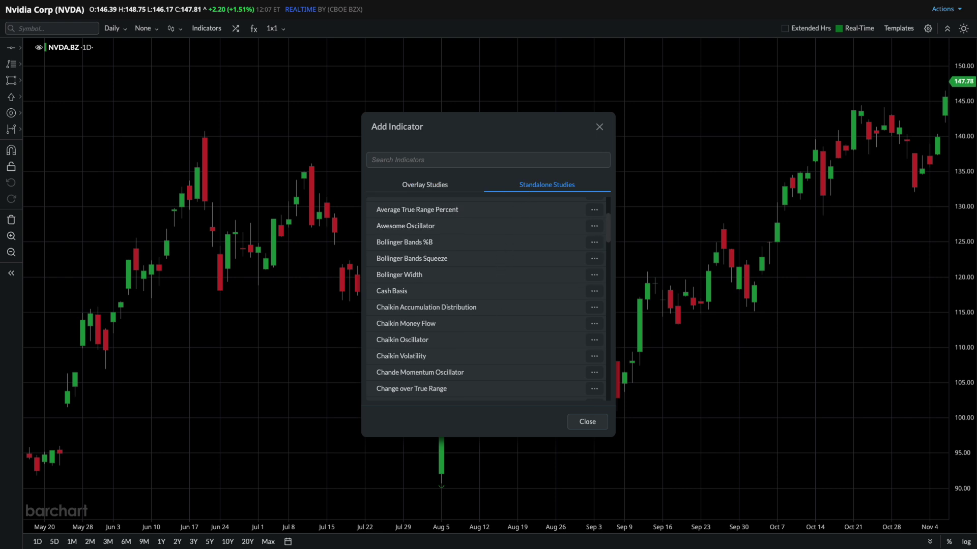
pyautogui.scroll(2, 489, 327)
pyautogui.click(447, 159)
pyautogui.write('crossover')
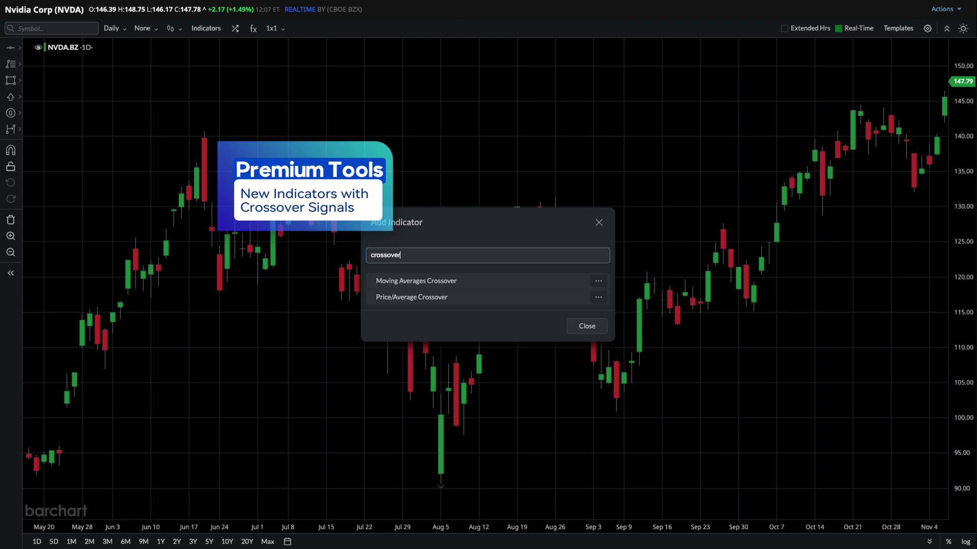
# Step: Add a Moving Averages Crossover with periods 9 and 18 to the NVDA chart
pyautogui.click(483, 283)
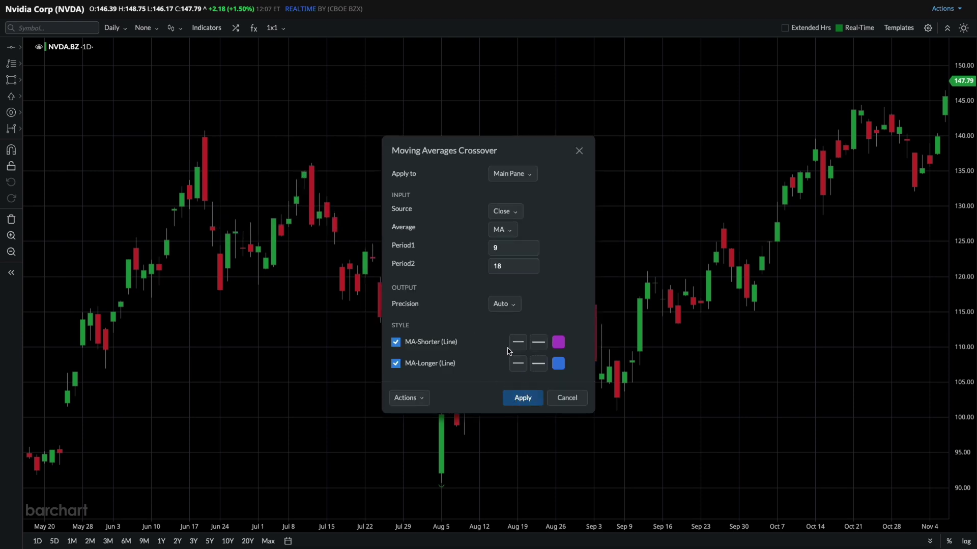
pyautogui.click(523, 397)
pyautogui.moveTo(532, 393); pyautogui.dragTo(479, 391)
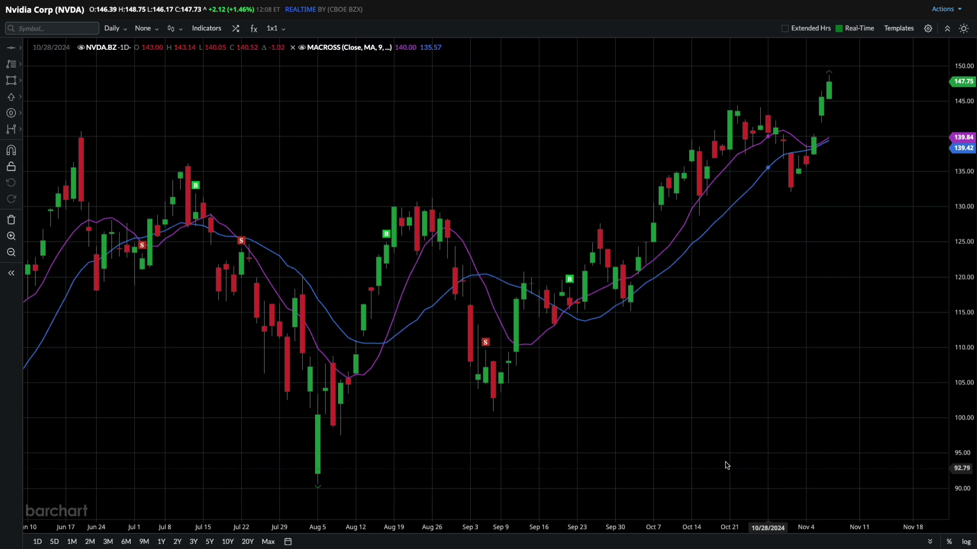
# Step: Add Stochastic RSI with a blue average line and blue fill above 0.8
pyautogui.click(206, 29)
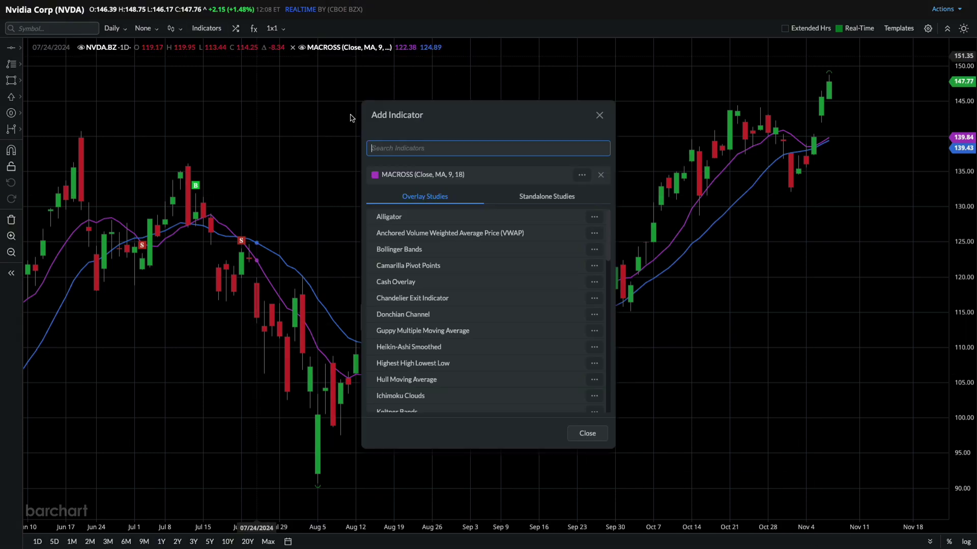
pyautogui.write('rsi')
pyautogui.click(427, 299)
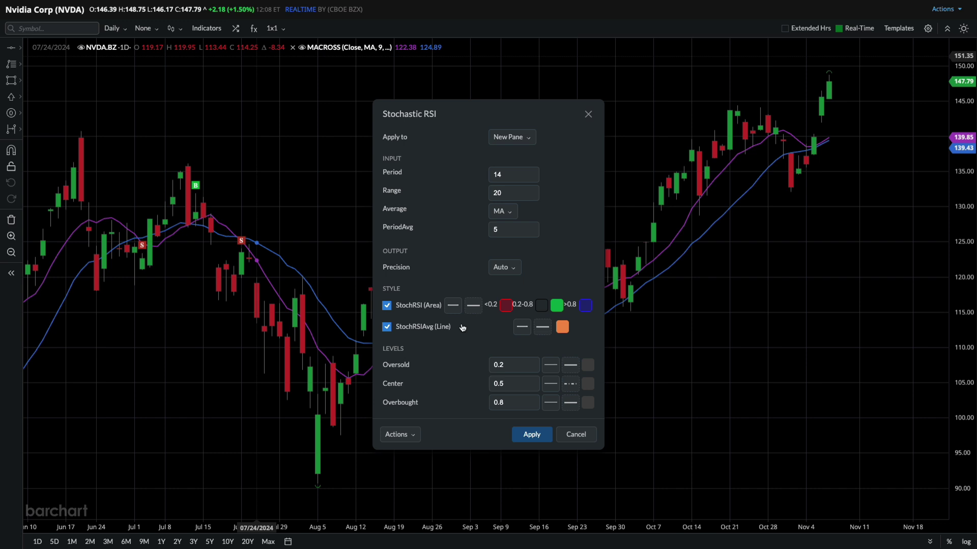
pyautogui.click(565, 330)
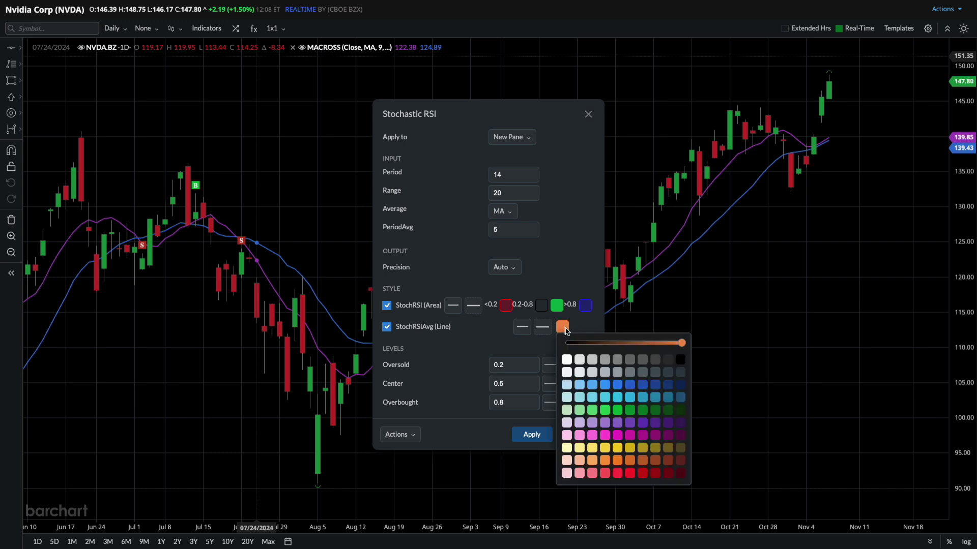
pyautogui.click(627, 387)
pyautogui.click(557, 307)
pyautogui.click(621, 365)
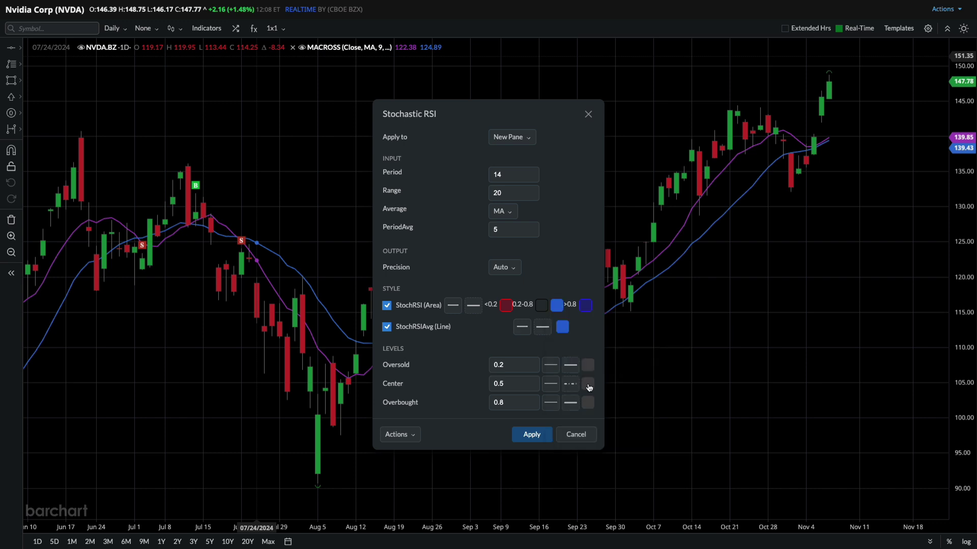
pyautogui.click(532, 434)
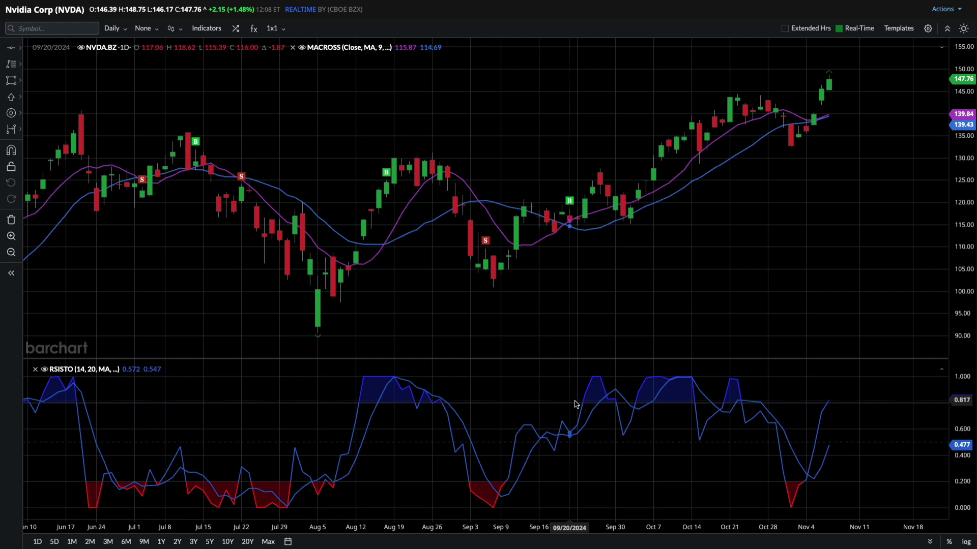
# Step: Save the chart under My Templates as default template 'Crossover + RSI'
pyautogui.click(900, 29)
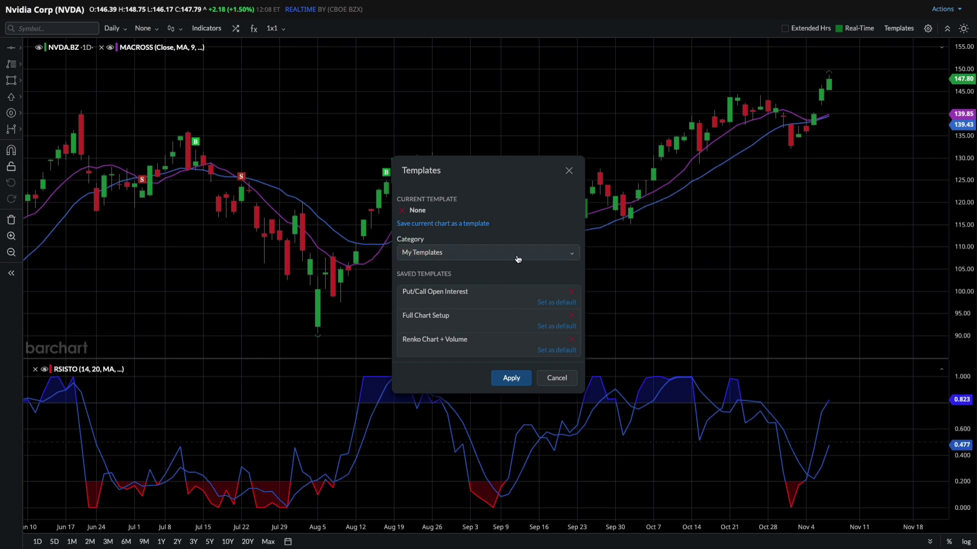
pyautogui.click(517, 259)
pyautogui.click(513, 274)
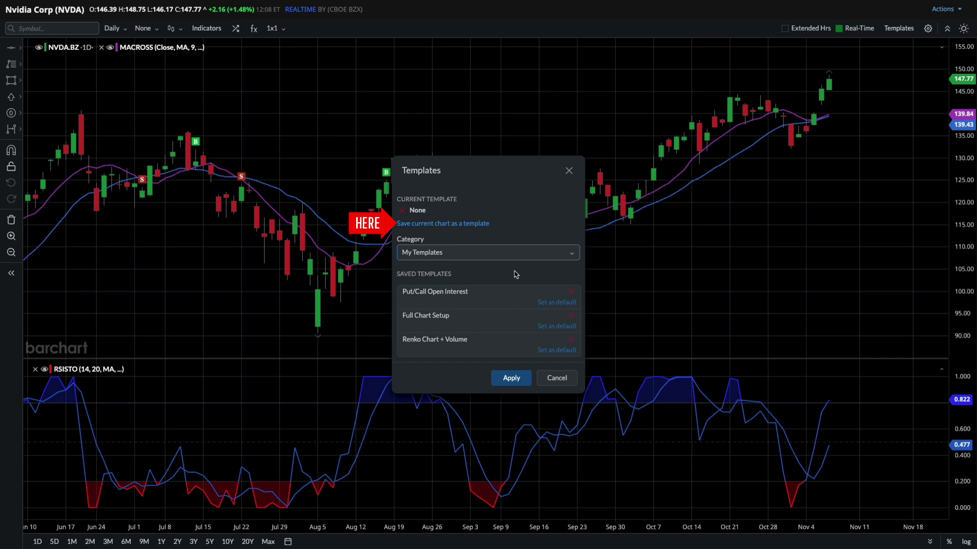
pyautogui.click(478, 225)
pyautogui.write('Crossover + RSI')
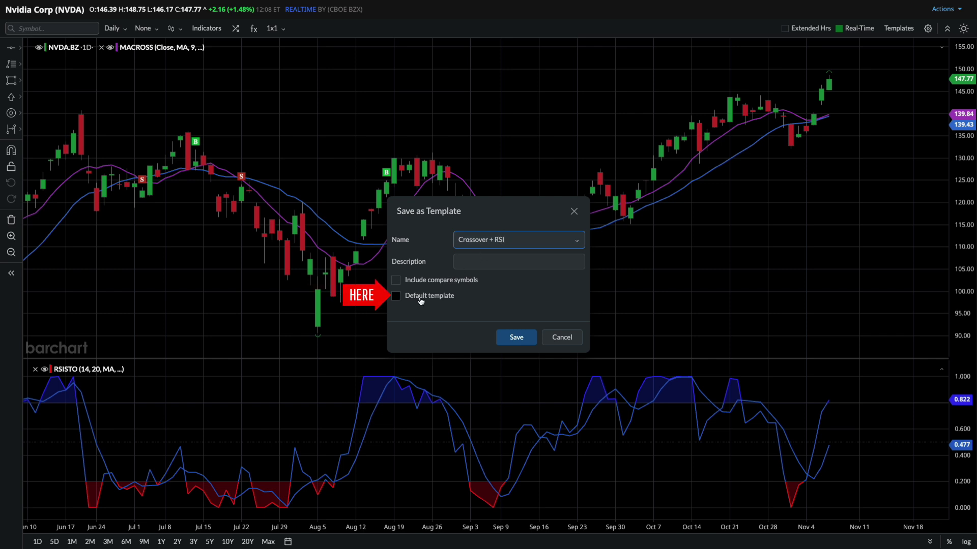
pyautogui.click(521, 341)
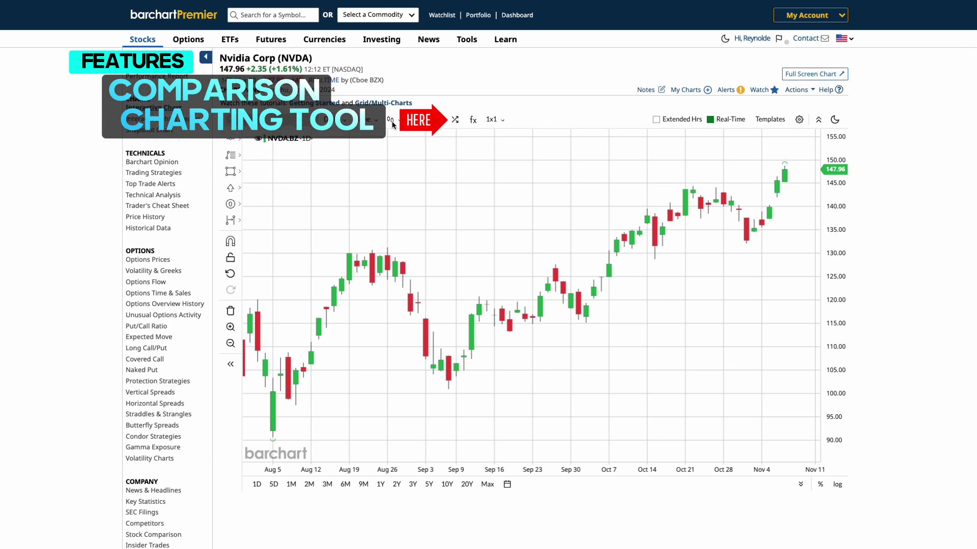
# Step: Compare NVDA against AMD, AVGO and QCOM using percent change
pyautogui.click(455, 121)
pyautogui.write('AMD')
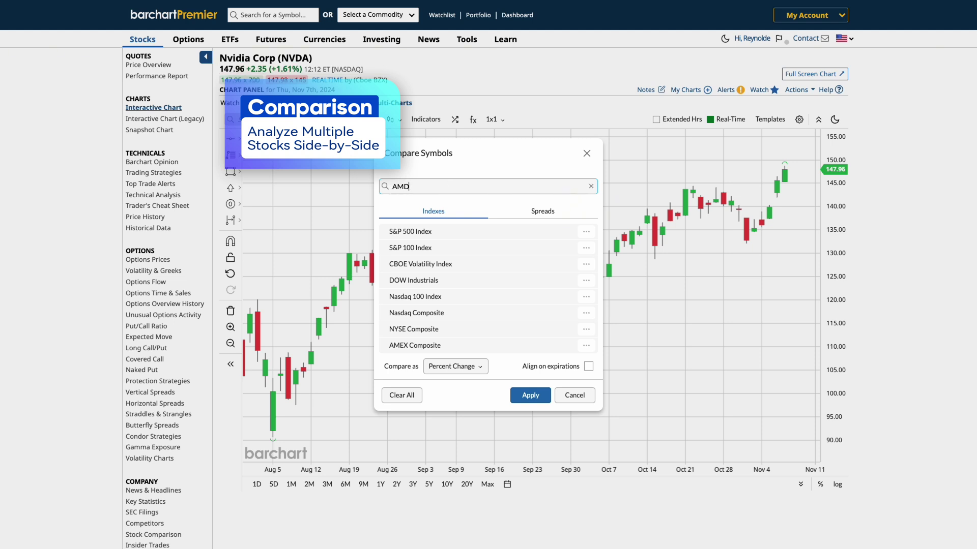
pyautogui.press('Return')
pyautogui.write('GO')
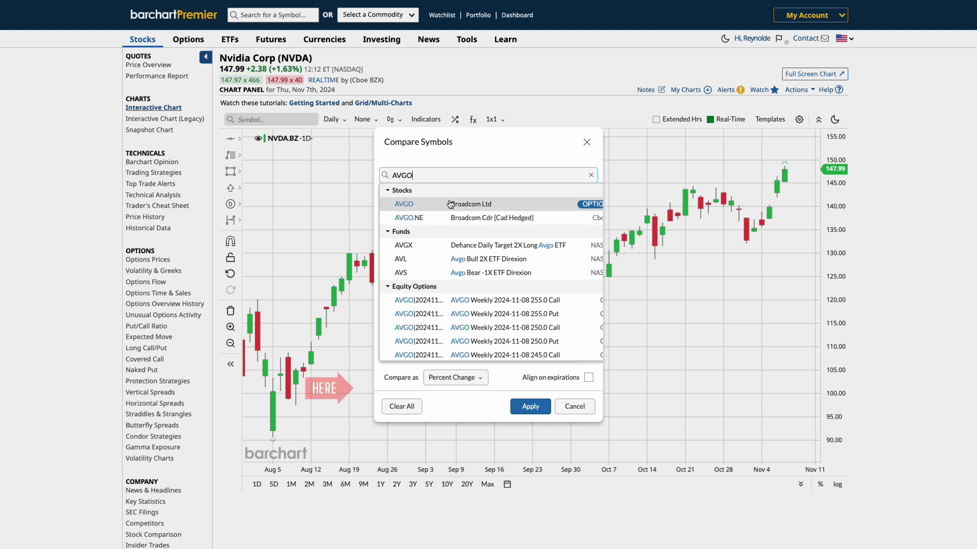
pyautogui.click(448, 203)
pyautogui.write('QCOM')
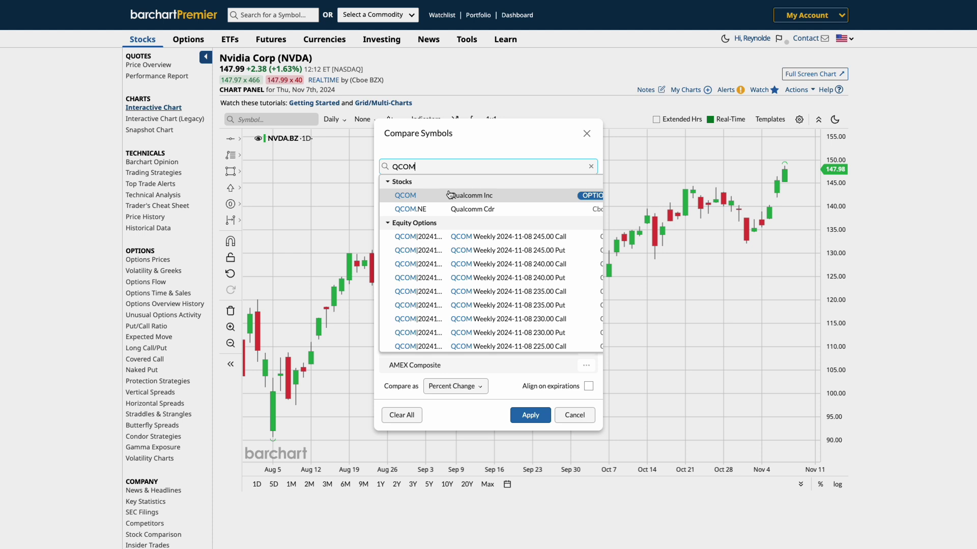
pyautogui.click(449, 192)
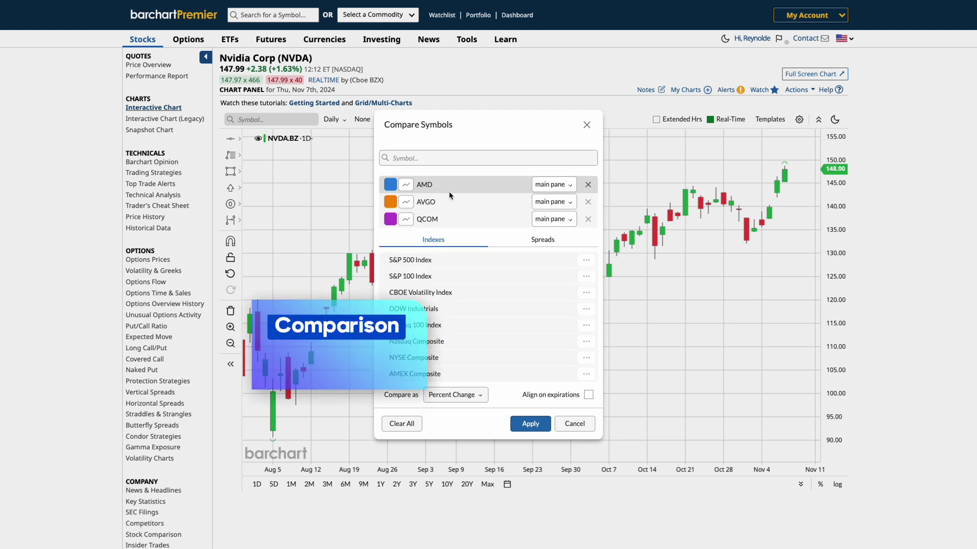
pyautogui.click(468, 396)
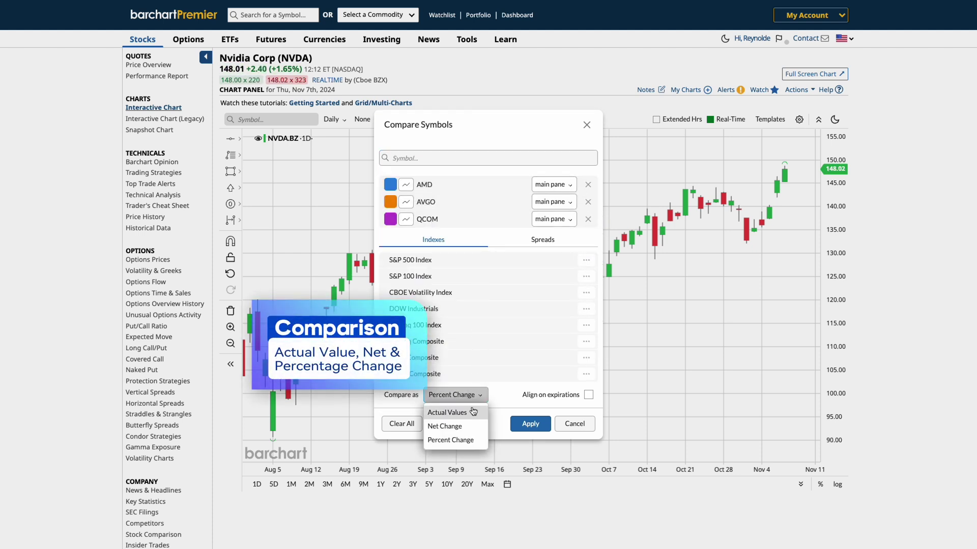
pyautogui.click(479, 440)
pyautogui.click(527, 428)
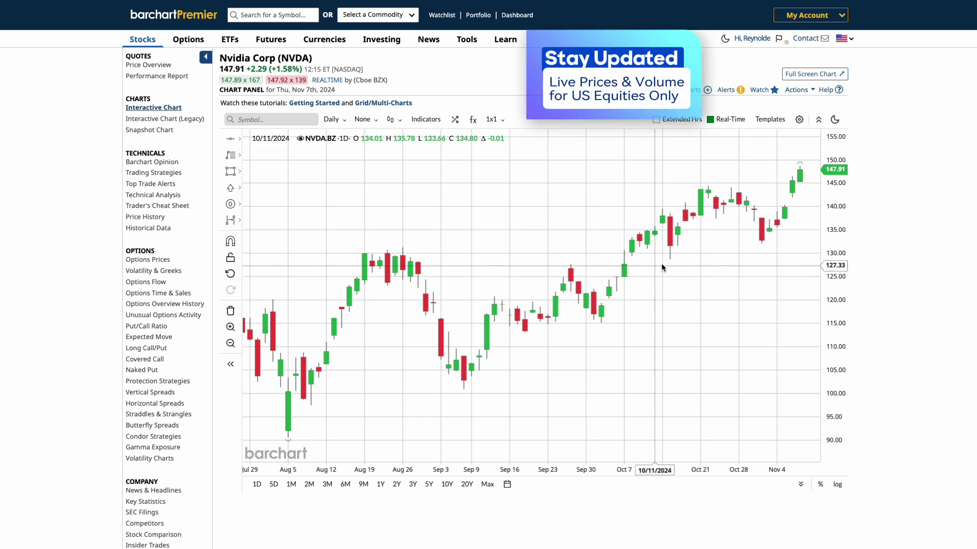
# Step: Pan to the latest dates and draw a rectangle over the early-November 140–142 zone
pyautogui.moveTo(664, 263); pyautogui.dragTo(622, 263)
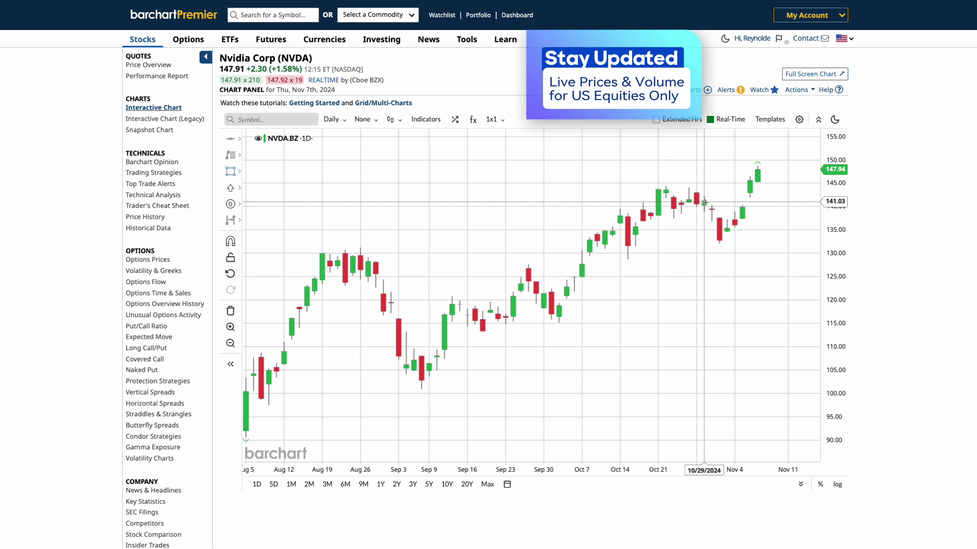
pyautogui.moveTo(749, 206); pyautogui.dragTo(767, 208)
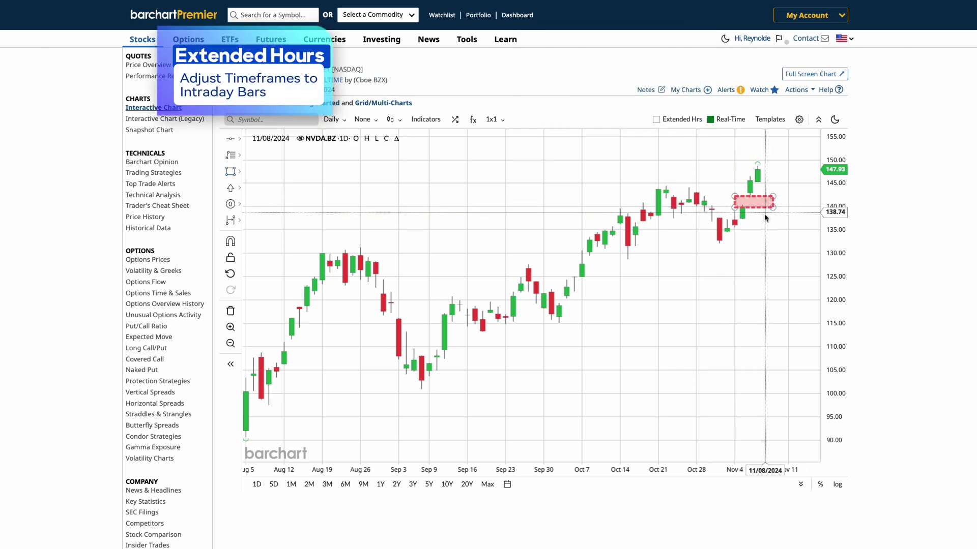
# Step: Switch the NVDA chart to 4-hour bars with extended-hours data on
pyautogui.click(336, 120)
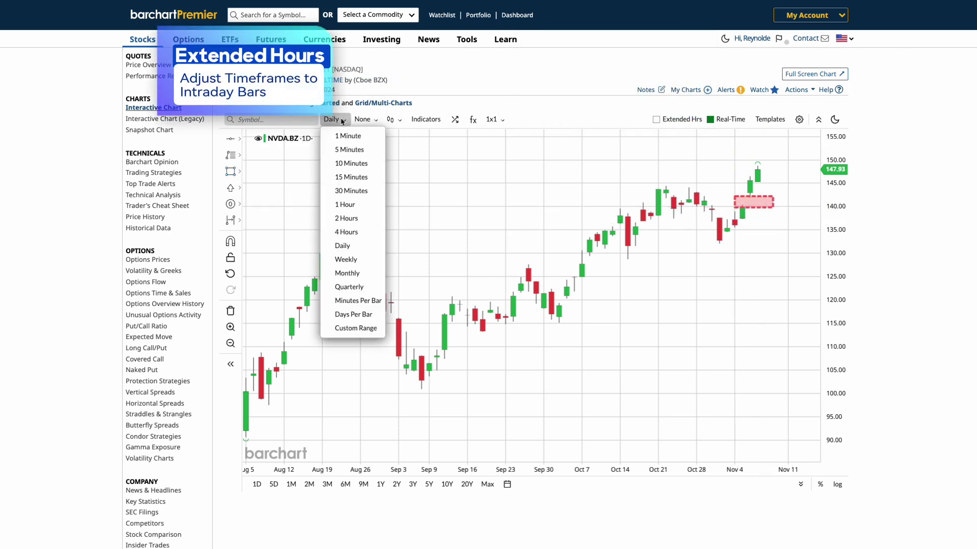
pyautogui.click(353, 232)
pyautogui.moveTo(438, 233); pyautogui.dragTo(328, 232)
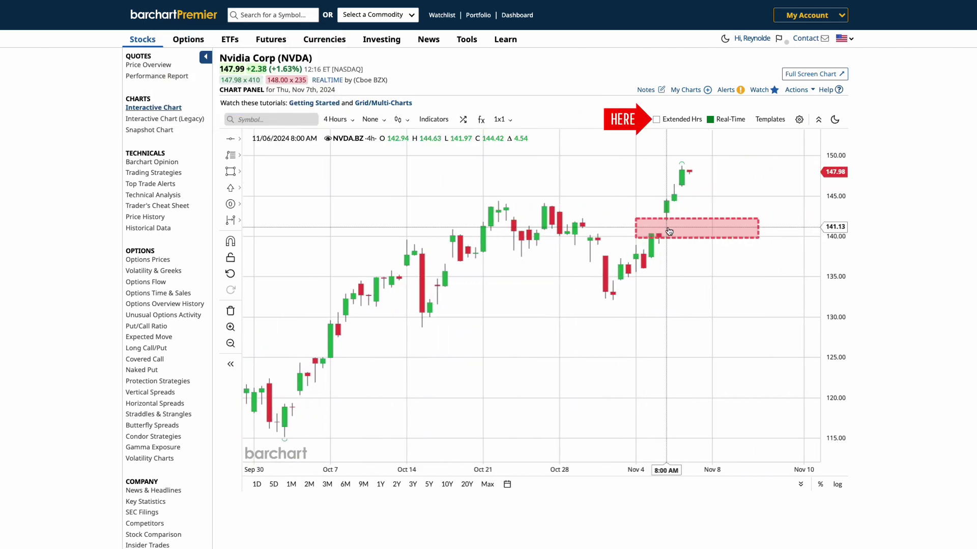
pyautogui.click(657, 121)
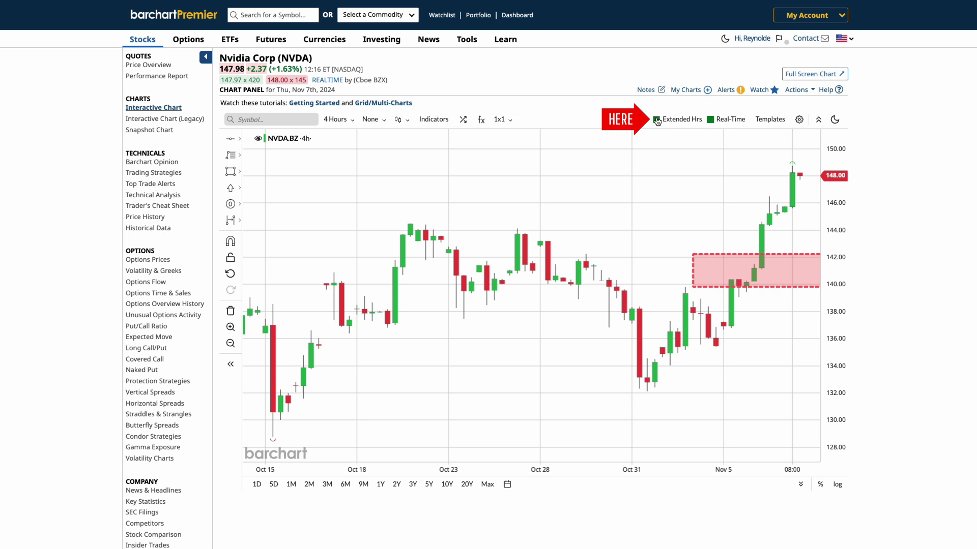
pyautogui.moveTo(621, 215); pyautogui.dragTo(523, 222)
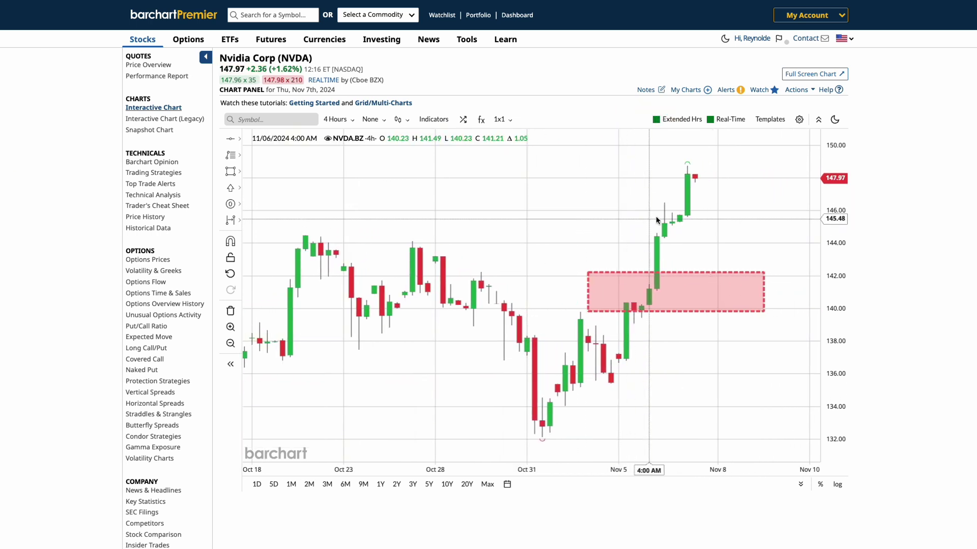
# Step: Change the chart to 2-minute intraday bars
pyautogui.click(338, 119)
pyautogui.click(349, 150)
pyautogui.click(356, 121)
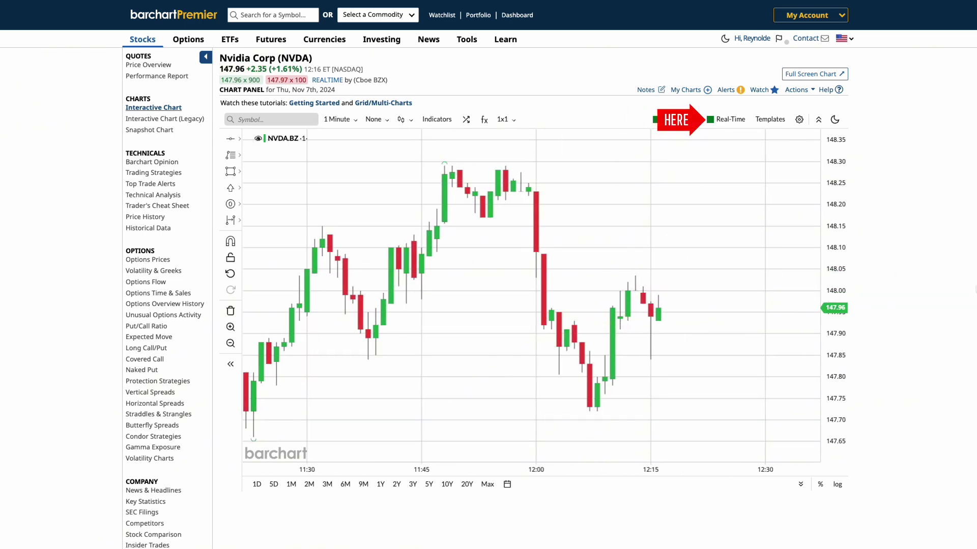
pyautogui.click(339, 119)
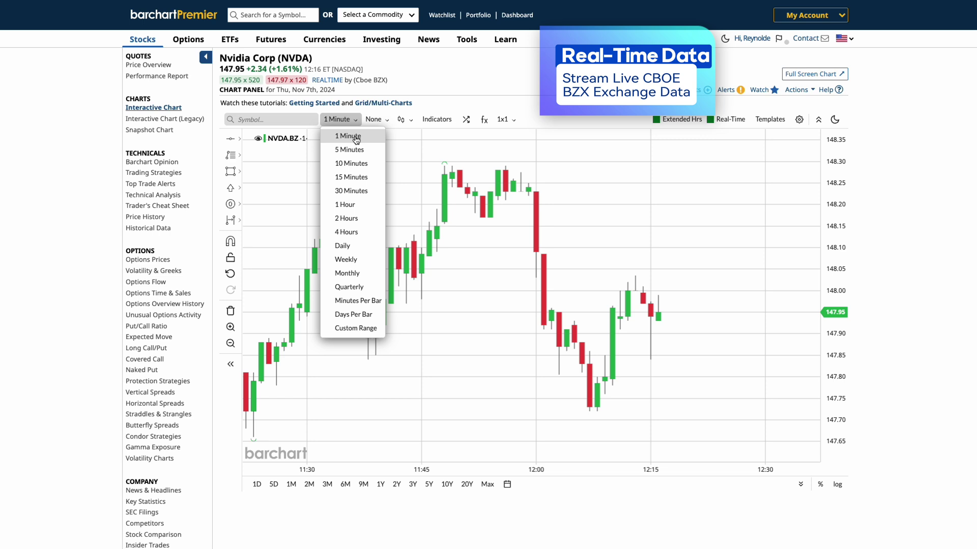
pyautogui.click(364, 301)
pyautogui.write('2')
pyautogui.click(508, 308)
pyautogui.moveTo(559, 275); pyautogui.dragTo(474, 275)
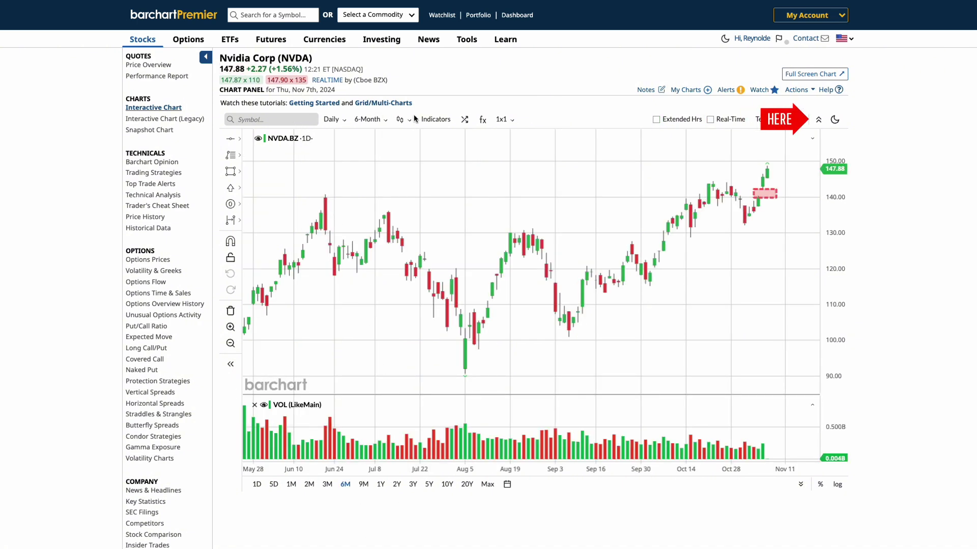
# Step: Hide and restore the chart toolbars, then open the Bullish Moving Averages themed list
pyautogui.click(819, 121)
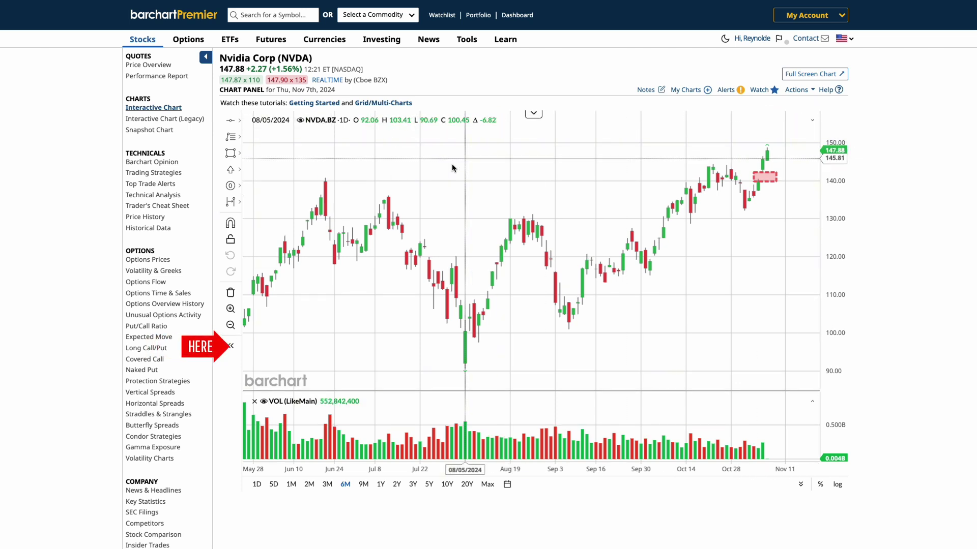
pyautogui.click(231, 348)
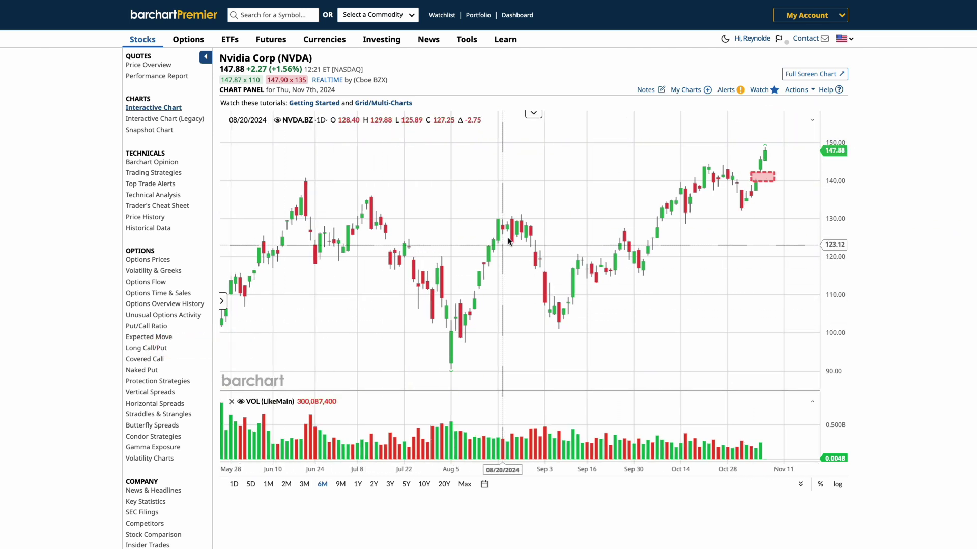
pyautogui.click(533, 114)
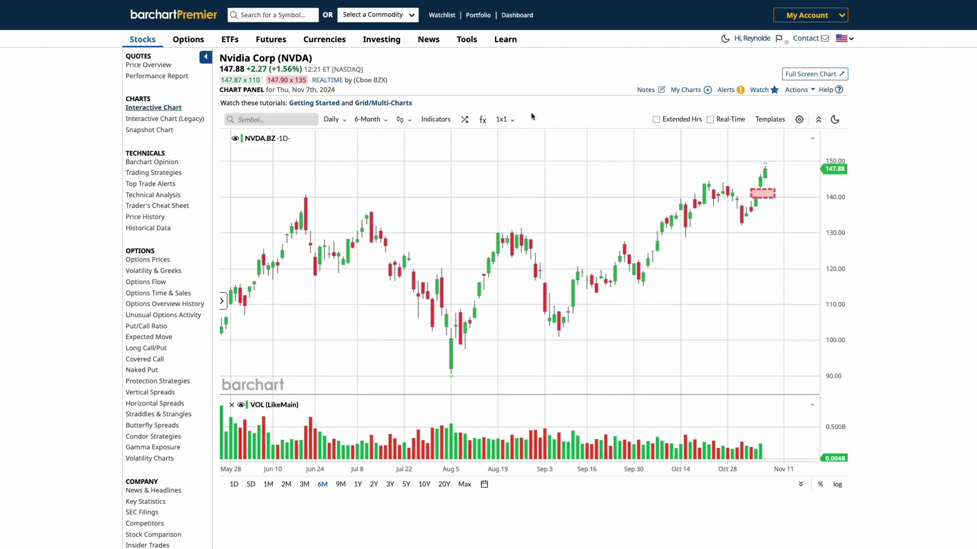
pyautogui.click(222, 302)
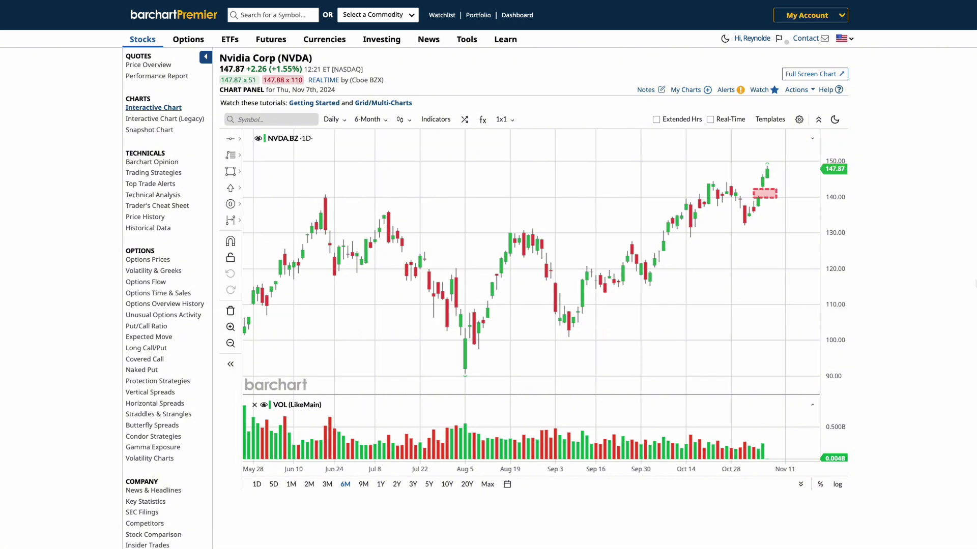
pyautogui.click(395, 43)
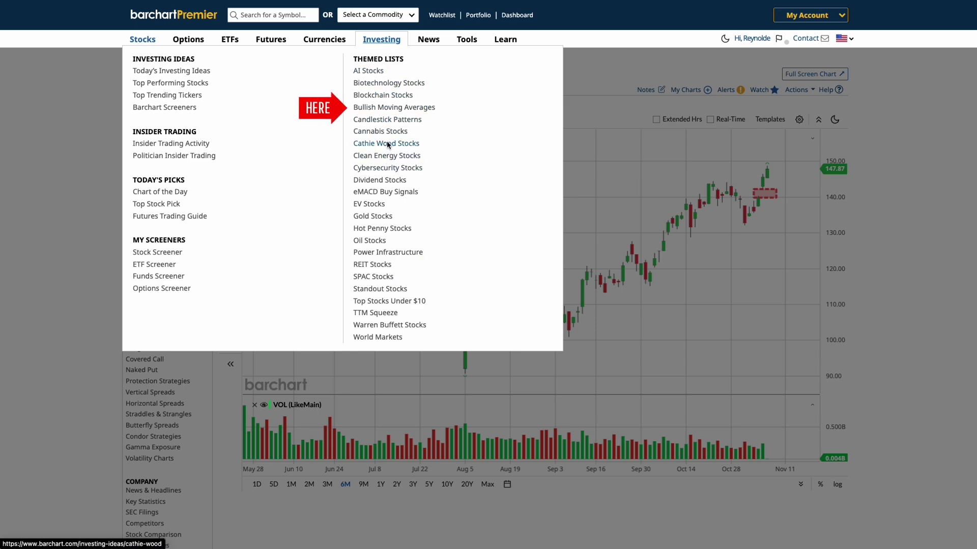
pyautogui.click(383, 108)
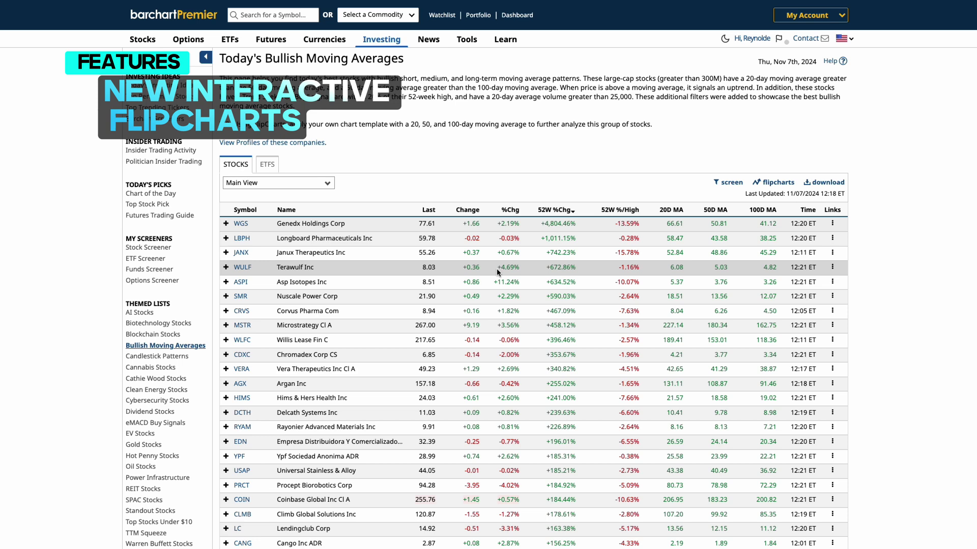
# Step: View the list as flipcharts with the 'Crossover + RSI' template applied
pyautogui.click(772, 183)
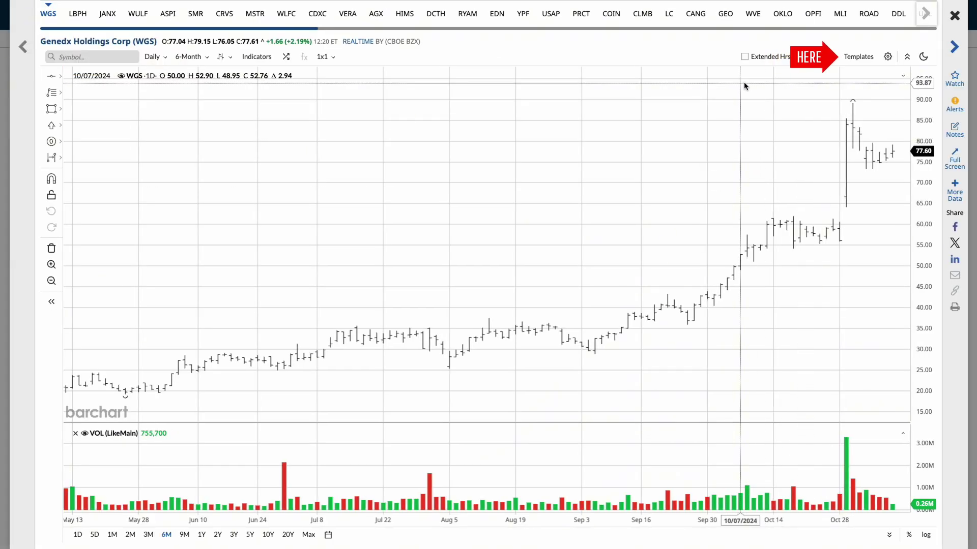
pyautogui.click(858, 57)
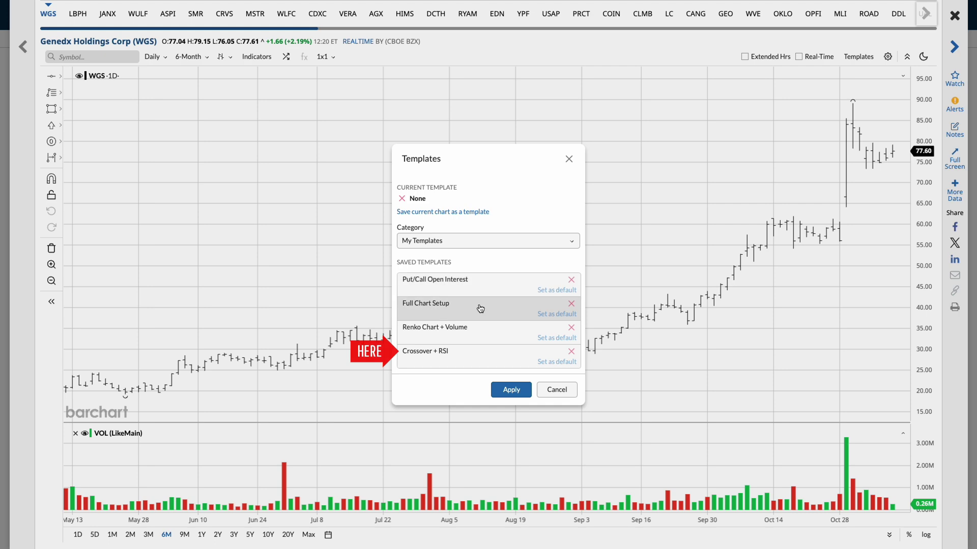
pyautogui.click(486, 357)
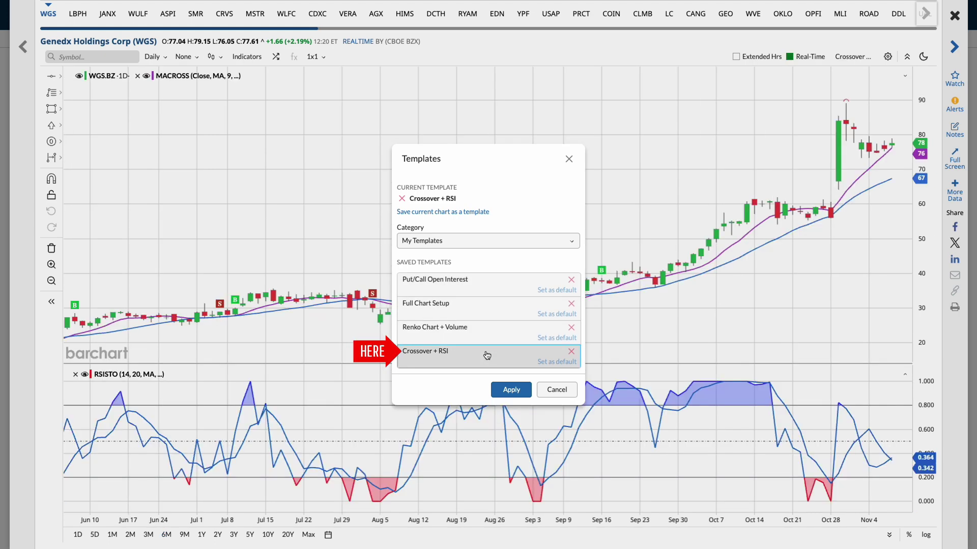
pyautogui.click(508, 391)
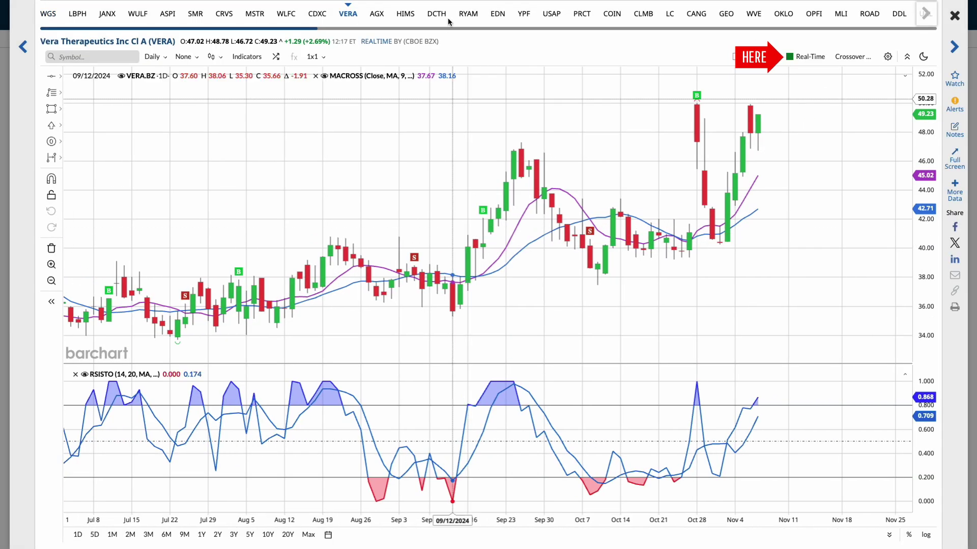
# Step: Flip through RYAM and EDN to COIN and draw a shaded box around its latest breakout
pyautogui.click(468, 14)
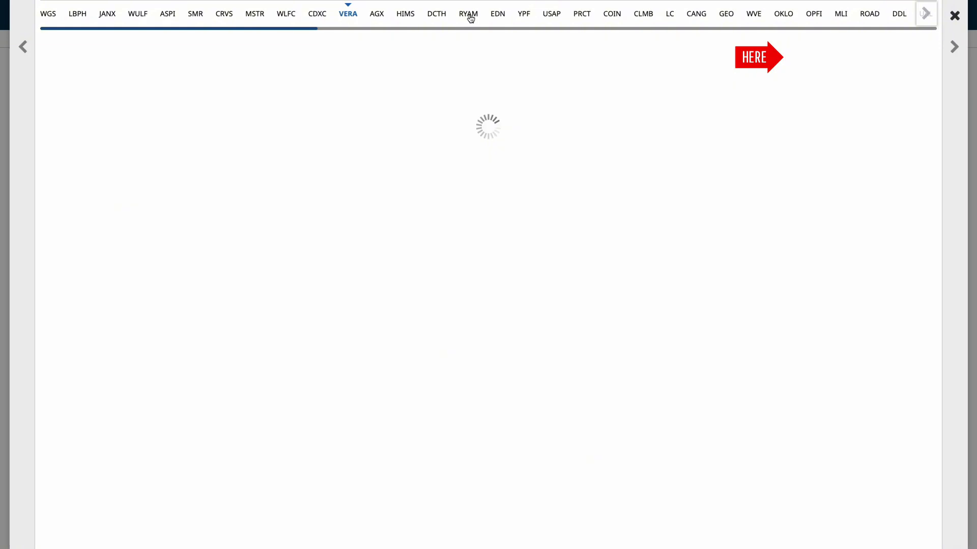
pyautogui.click(497, 13)
pyautogui.click(602, 15)
pyautogui.moveTo(626, 163); pyautogui.dragTo(513, 211)
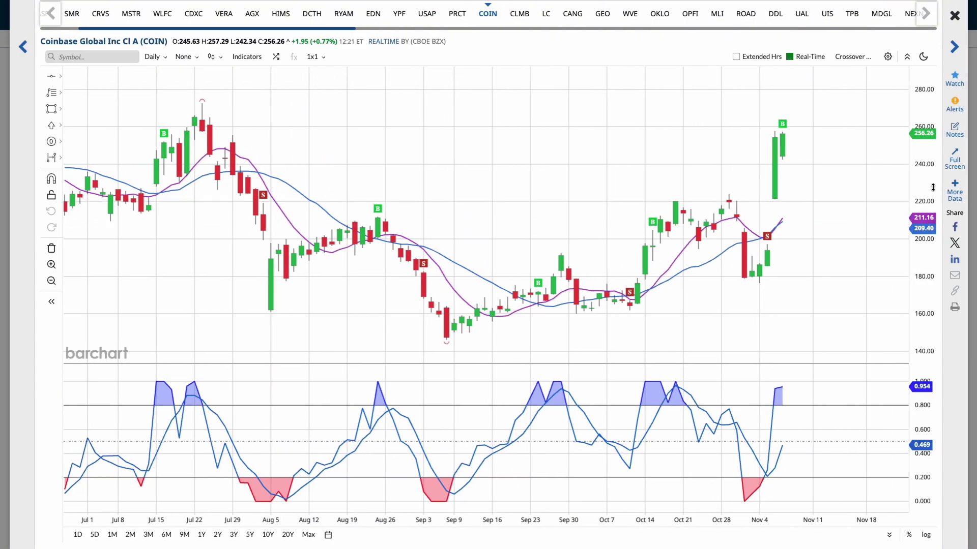
pyautogui.moveTo(870, 221); pyautogui.dragTo(888, 227)
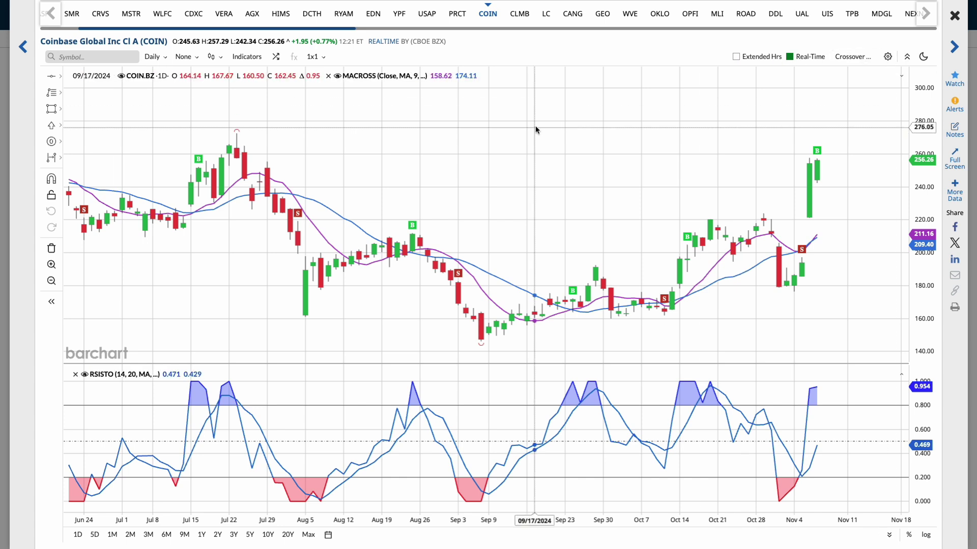
pyautogui.moveTo(793, 219); pyautogui.dragTo(847, 263)
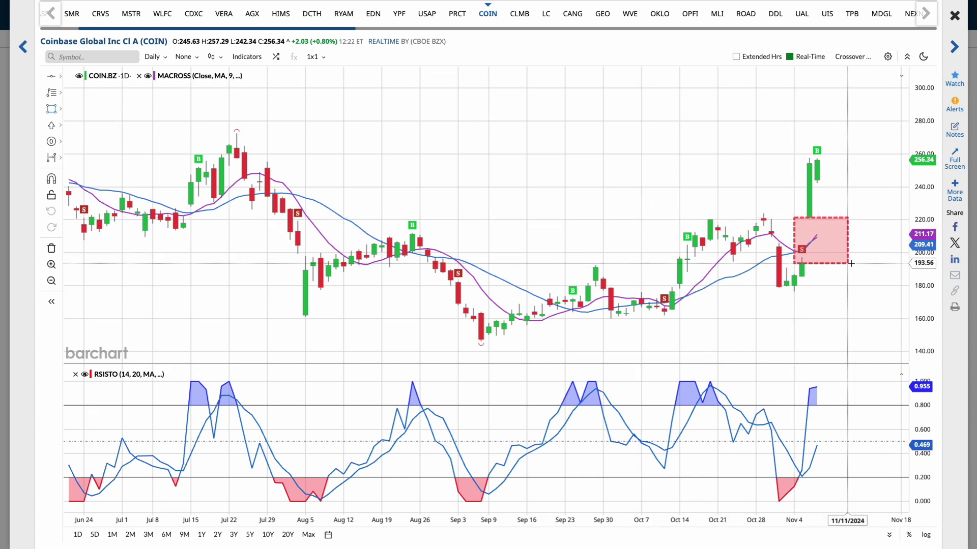
# Step: Set COIN to 4-hour bars with extended hours, then to 1-hour bars
pyautogui.click(155, 56)
pyautogui.click(168, 168)
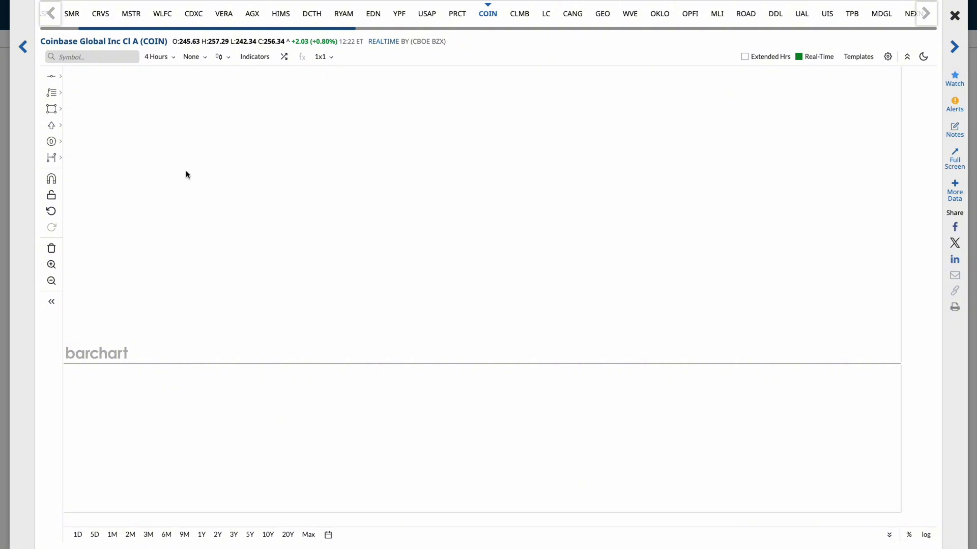
pyautogui.click(744, 56)
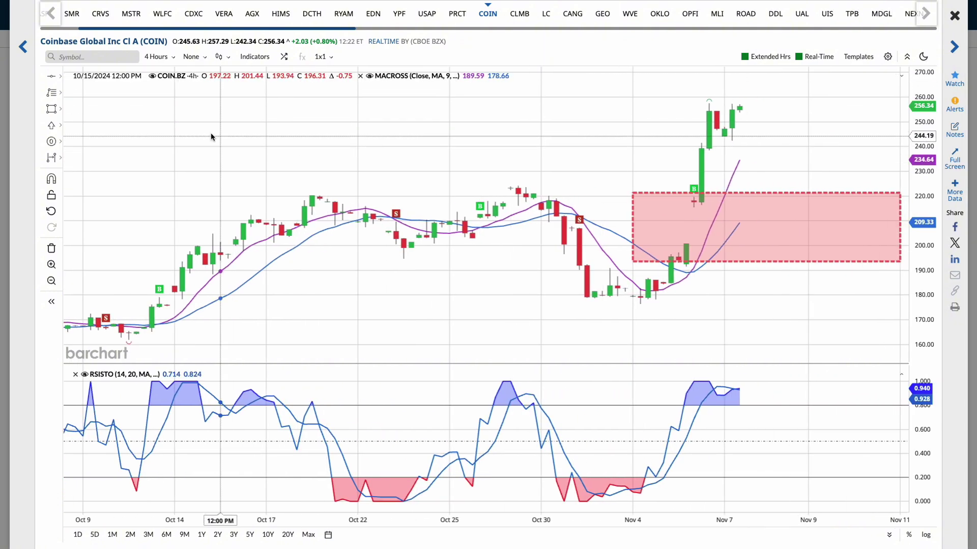
pyautogui.click(158, 57)
pyautogui.click(177, 147)
pyautogui.moveTo(593, 219); pyautogui.dragTo(432, 191)
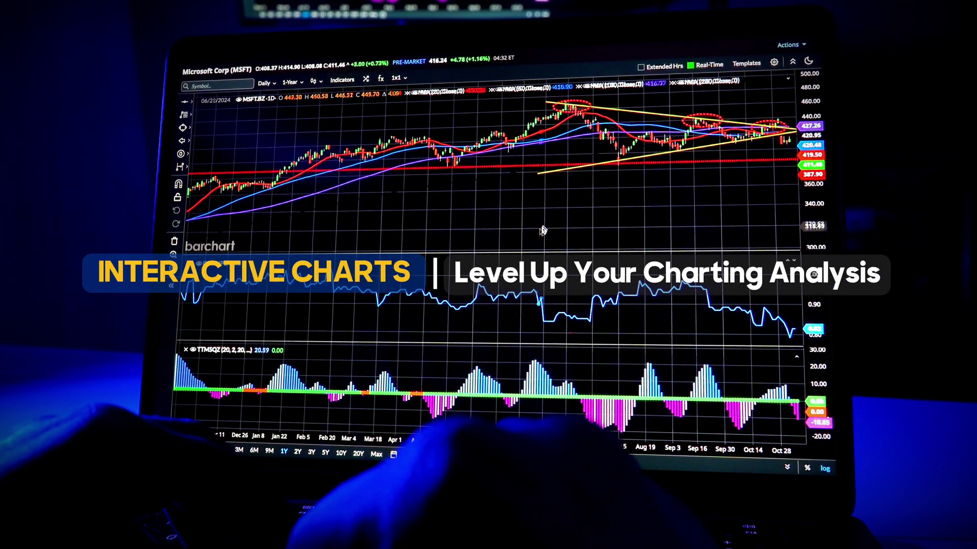
pyautogui.hscroll(3, 458, 240)
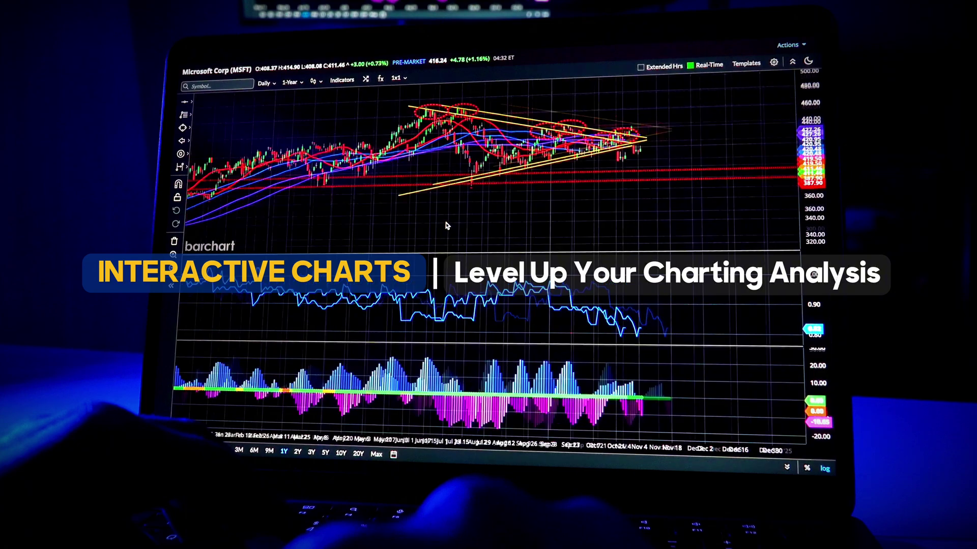
pyautogui.moveTo(529, 205); pyautogui.dragTo(625, 205)
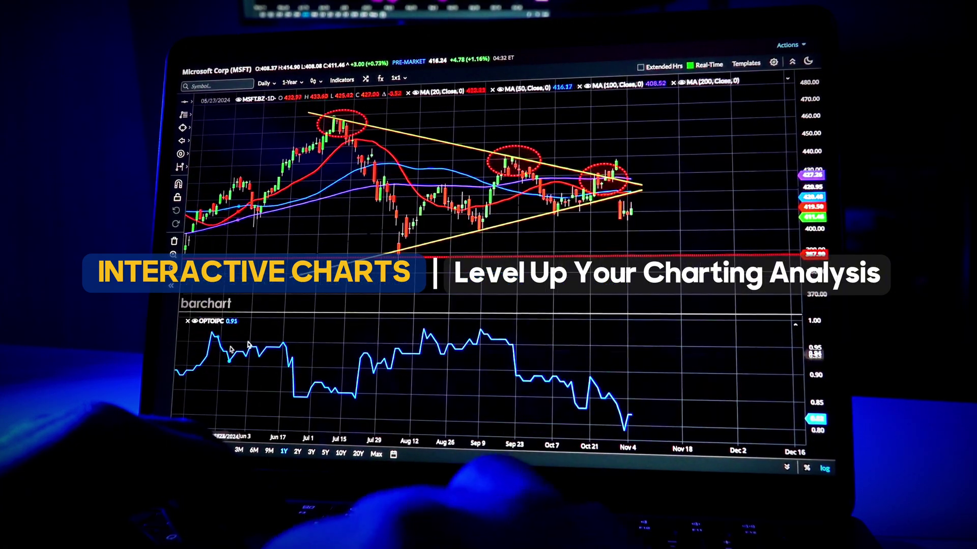